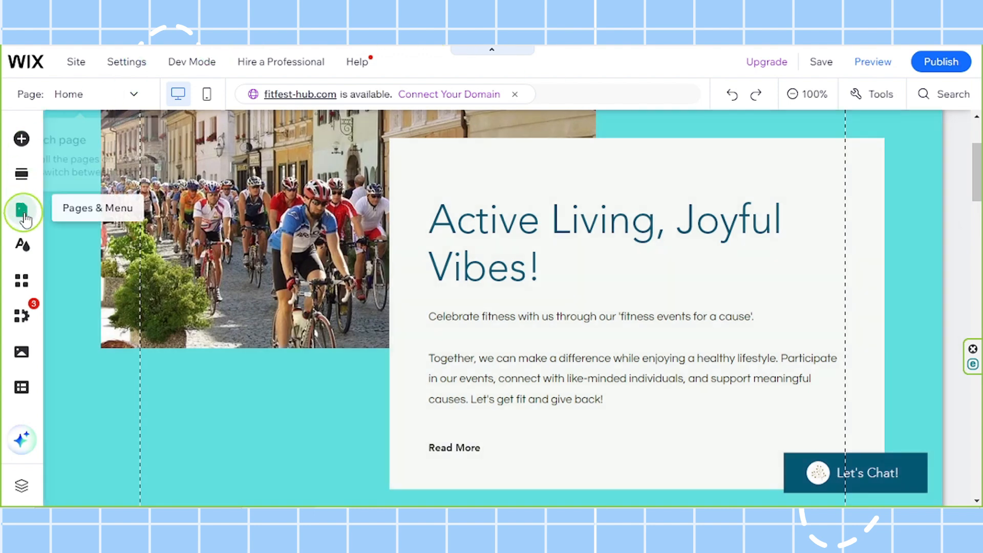
- Open the Shared Gallery page from the site menu for editing
click(22, 211)
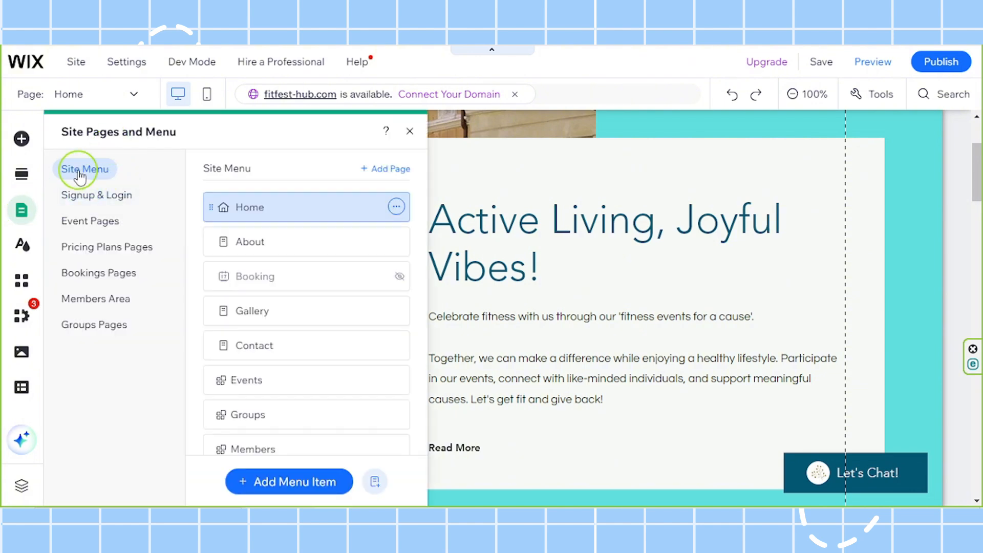
scroll(246, 248, down, 2)
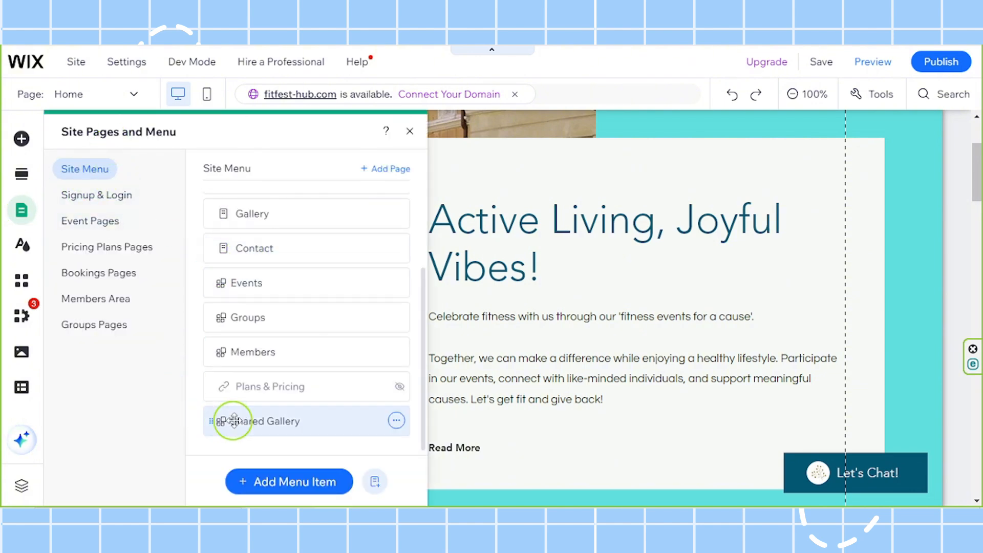
click(263, 421)
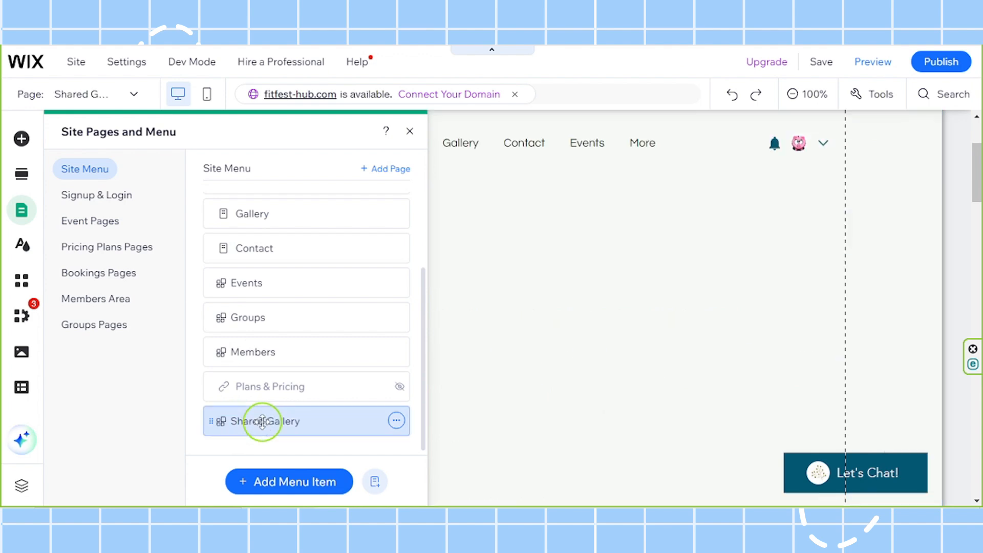
click(409, 131)
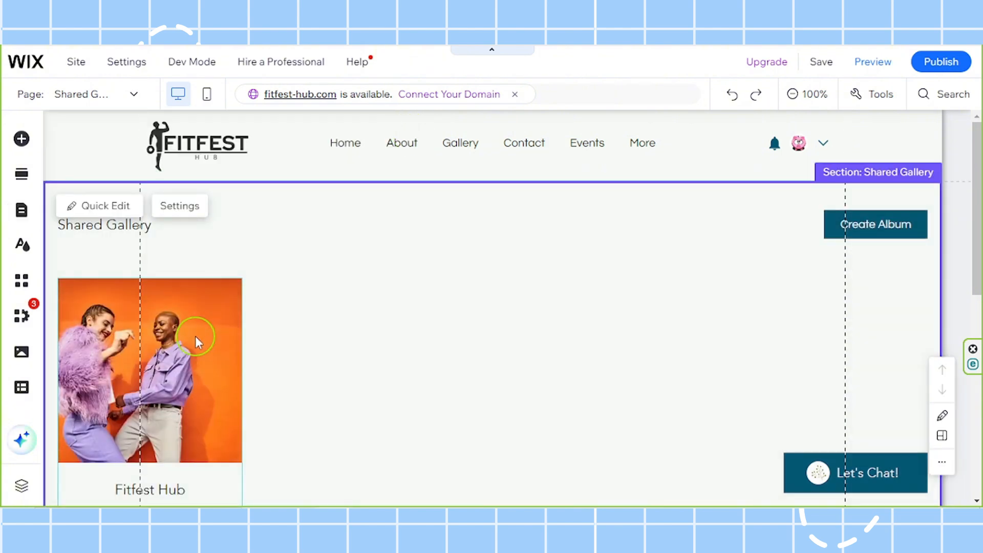
- Change the page title in the Shared Gallery settings to "Community Gallery"
click(180, 206)
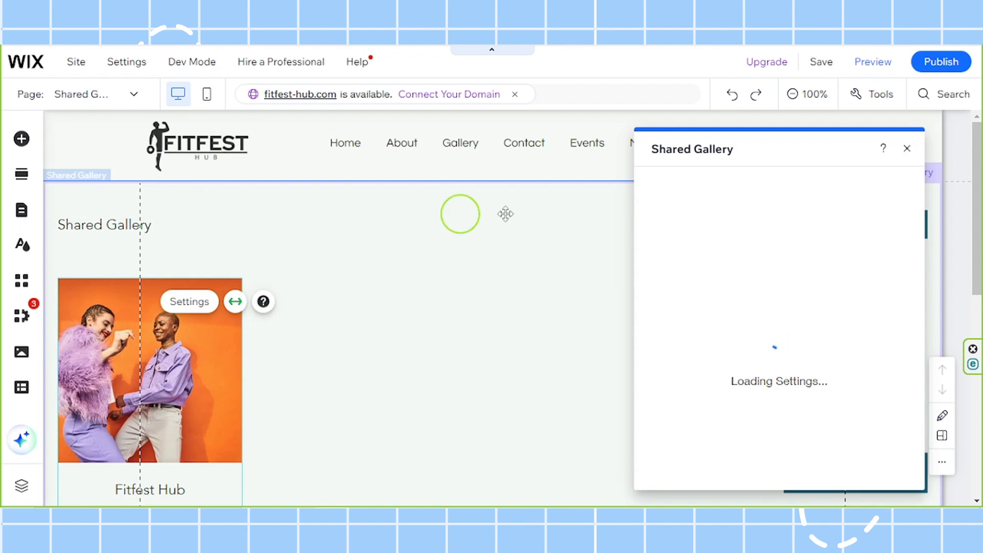
drag(730, 153, 462, 152)
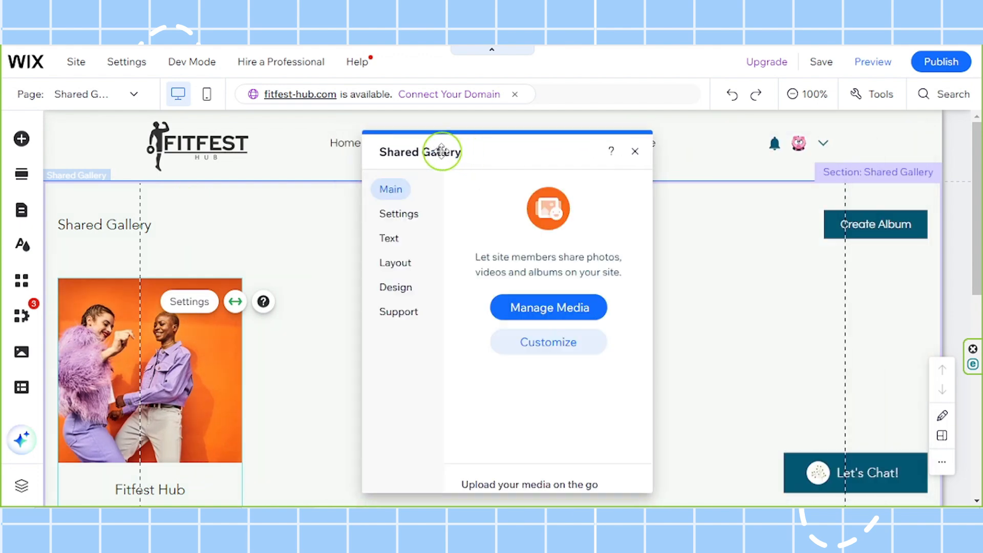
click(389, 246)
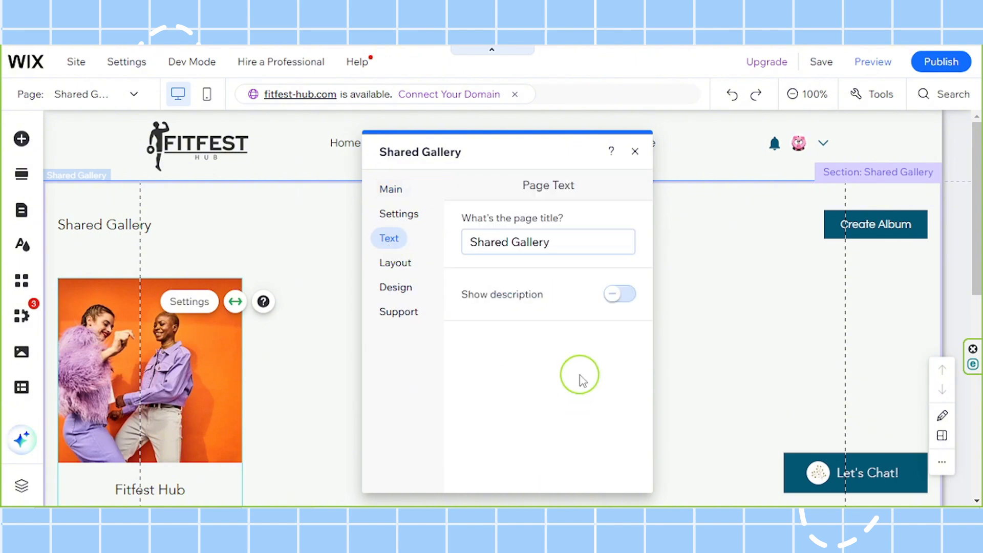
triple_click(562, 249)
text(Community Gallery)
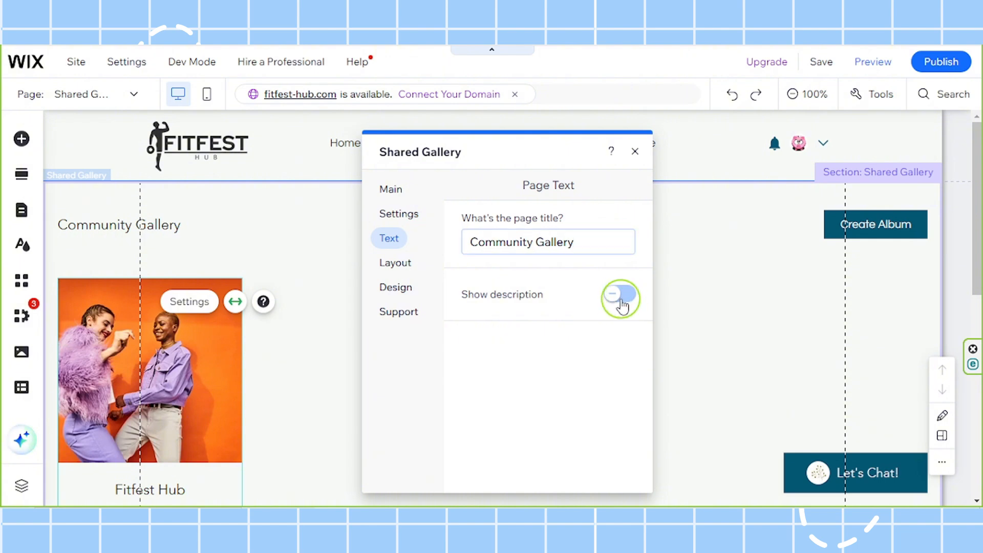
- Show the gallery description and enter "See what others have to share during their fitness journey!" as its text
click(622, 296)
click(561, 338)
text(See what others have to share during their fitness journey!)
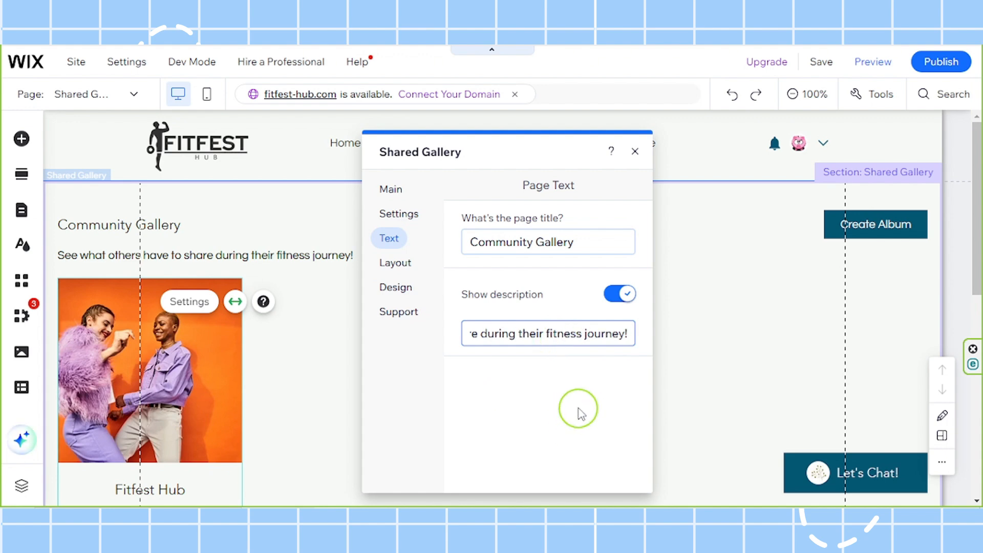
- Set the page title's font to Poppins Semi Bold in the gallery's header design settings
click(396, 288)
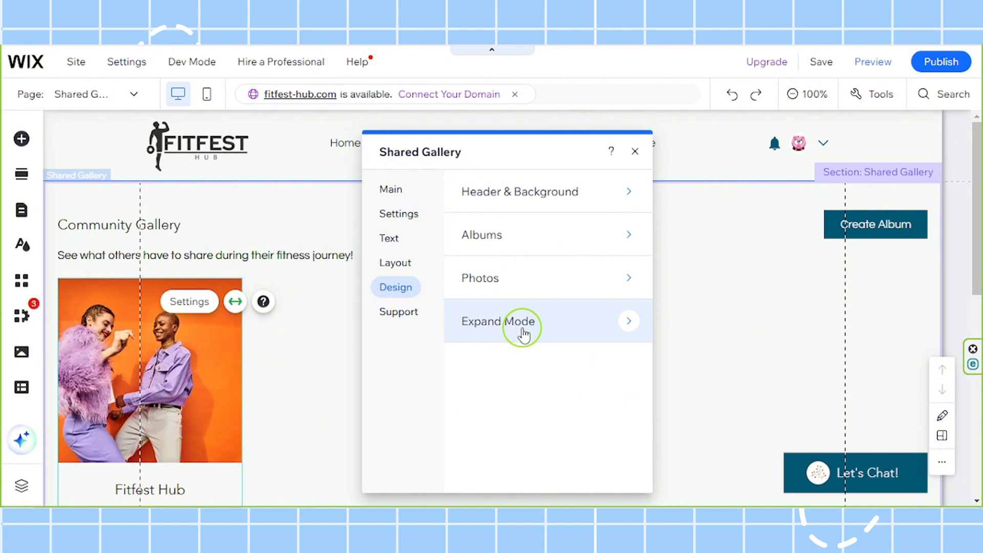
click(519, 199)
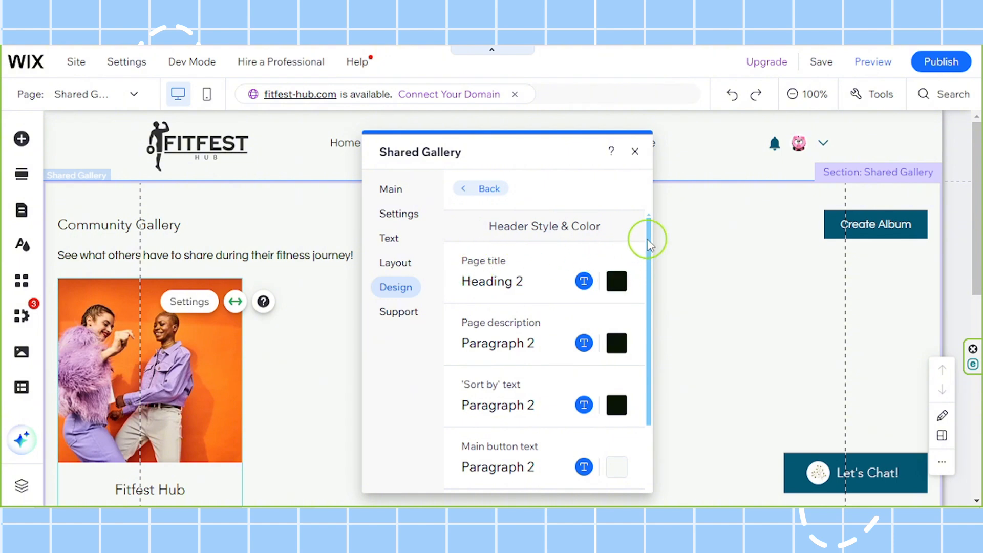
drag(647, 239, 645, 380)
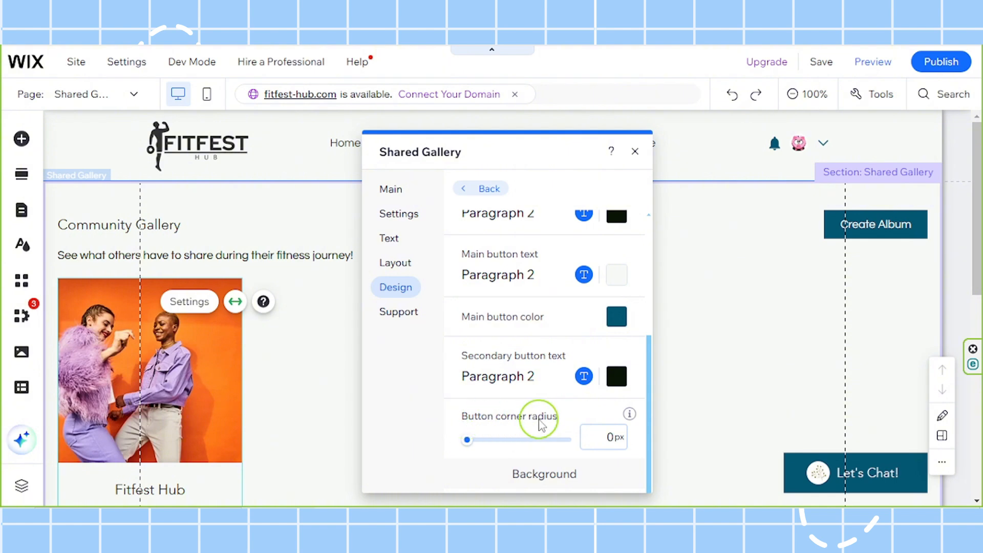
scroll(533, 410, up, 4)
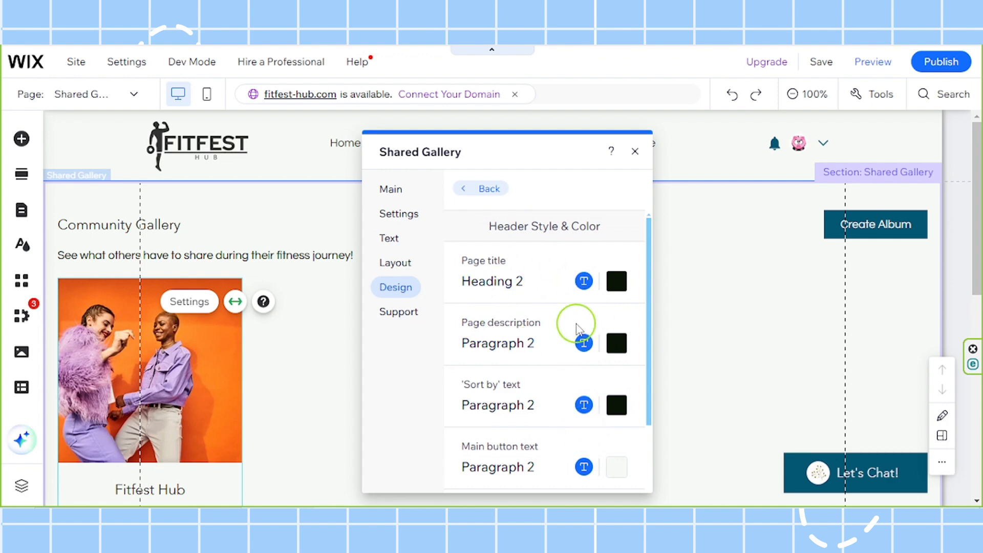
click(495, 284)
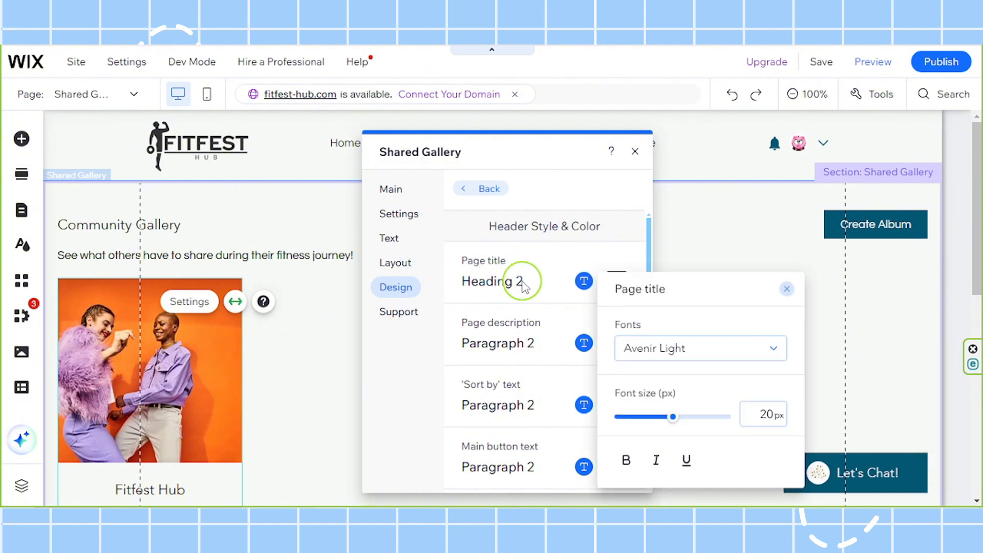
drag(659, 285, 660, 195)
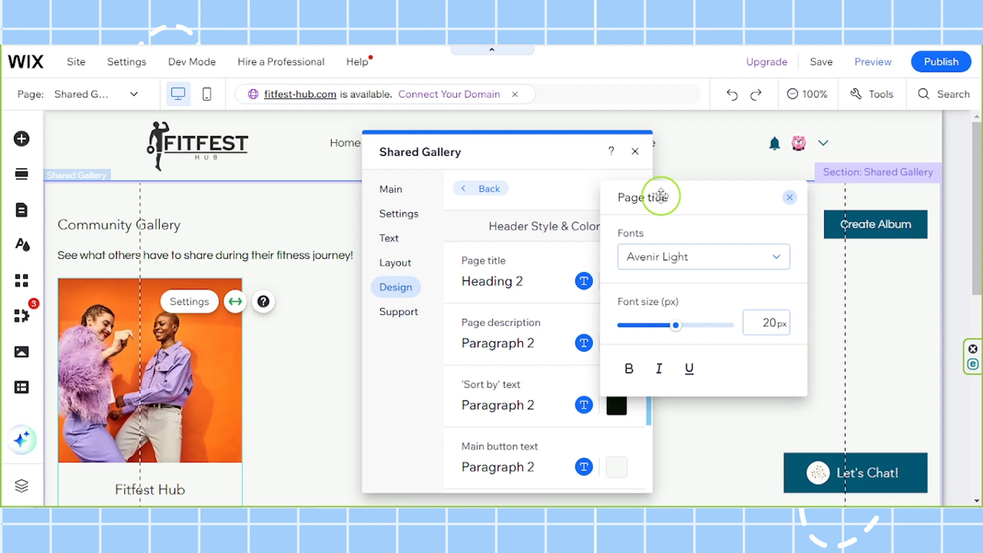
click(680, 258)
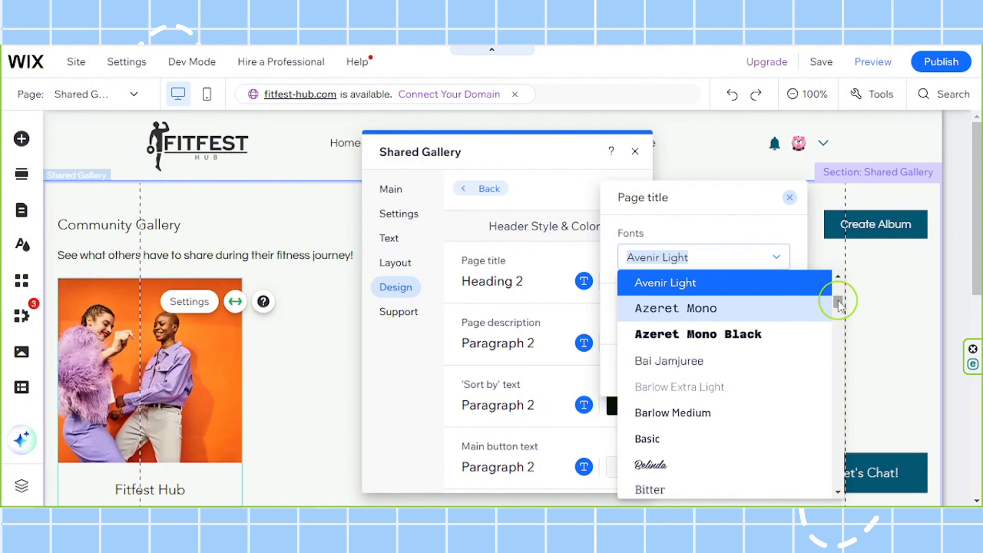
scroll(840, 302, down, 10)
drag(836, 338, 822, 423)
scroll(790, 412, down, 3)
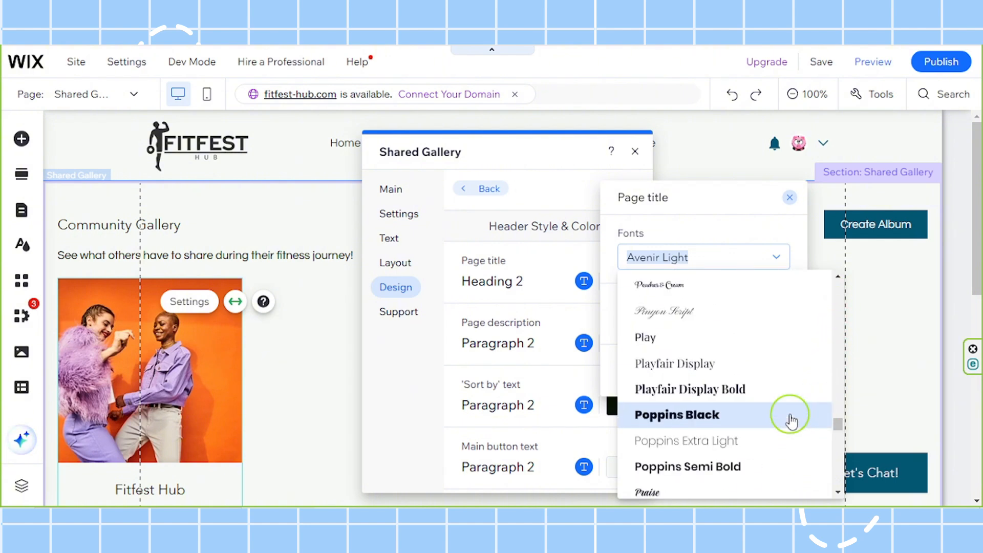
click(727, 463)
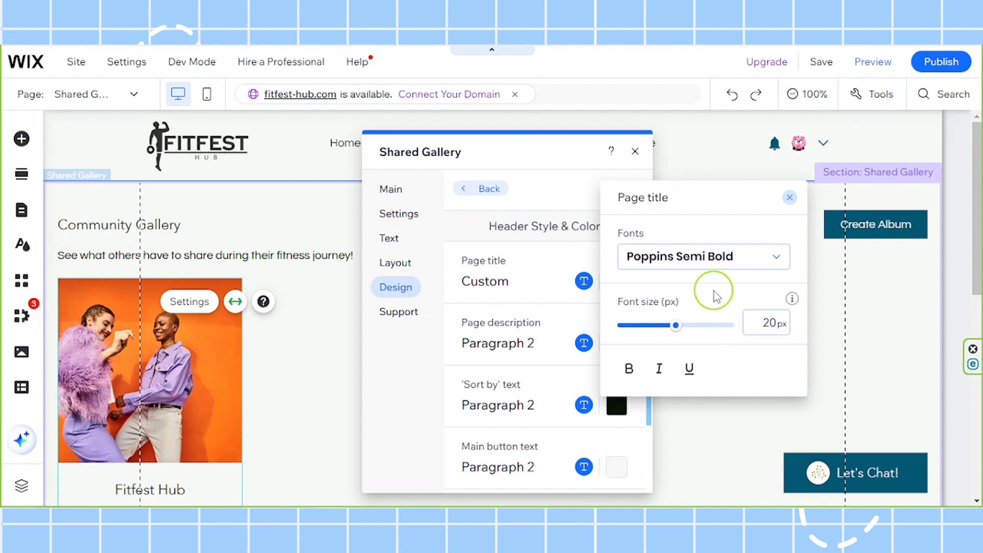
click(708, 256)
click(711, 234)
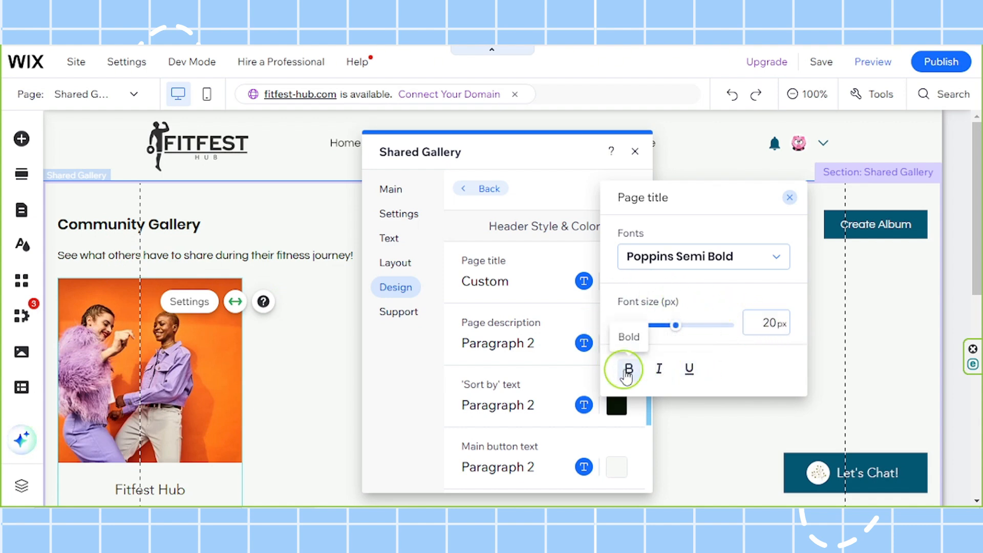
click(789, 197)
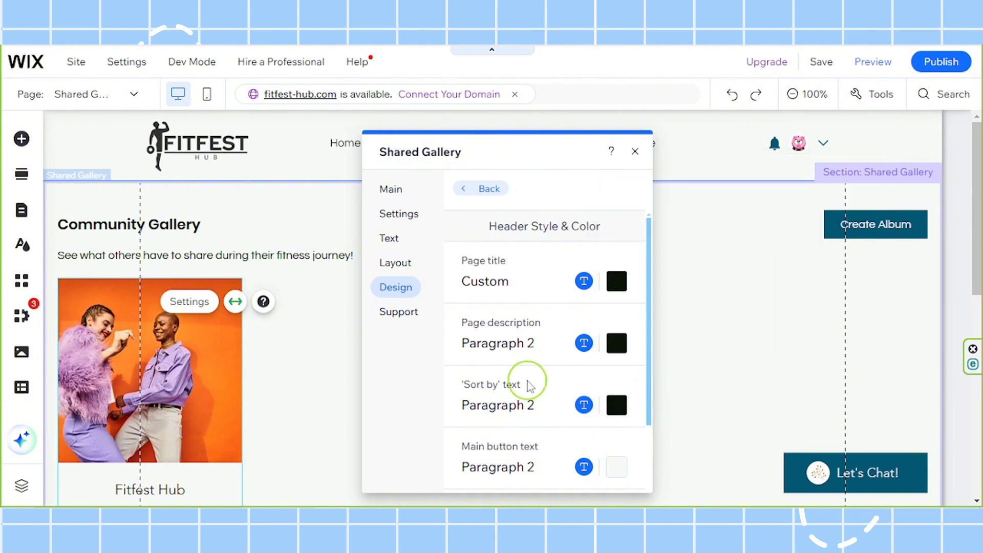
- Set the page description's font to Quicksand
click(584, 343)
drag(660, 319, 691, 223)
click(682, 280)
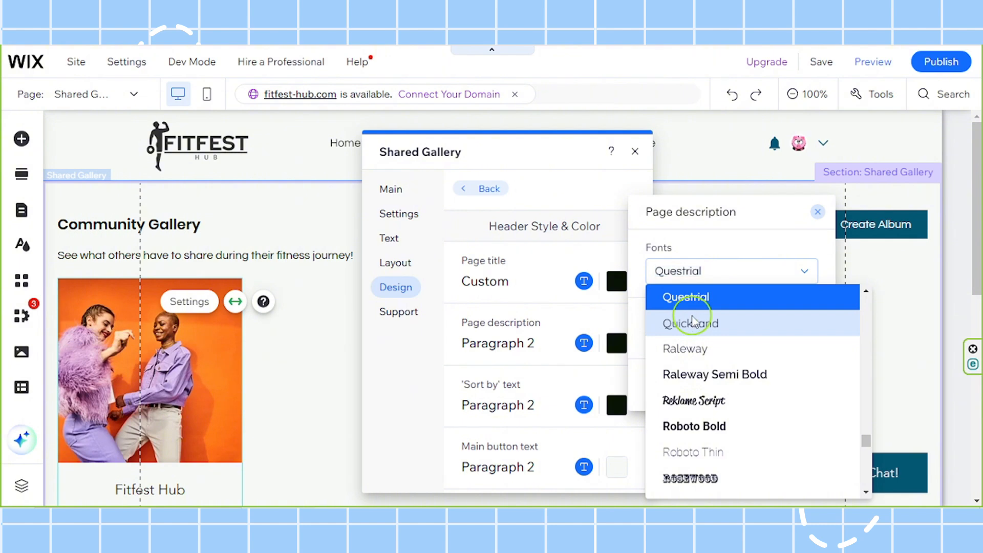
click(694, 321)
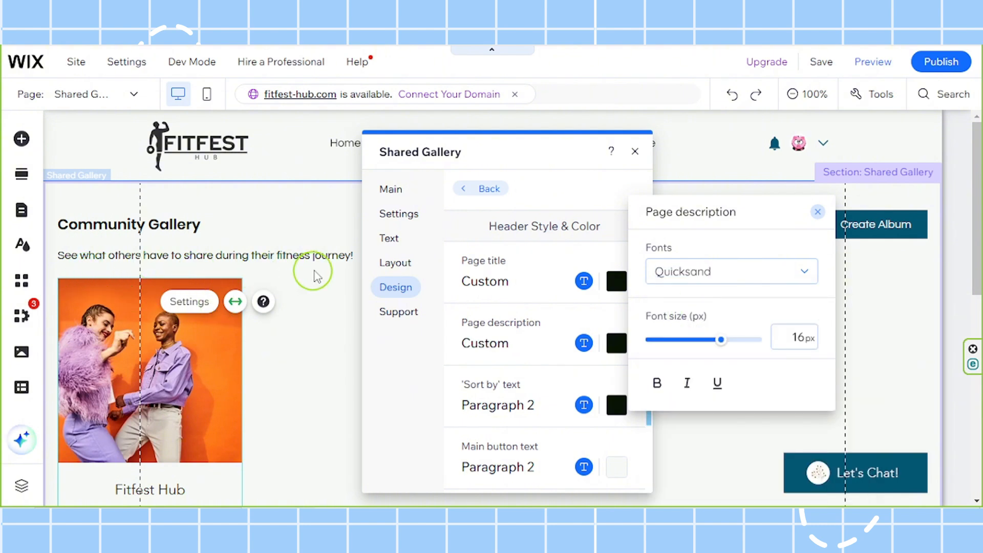
click(700, 278)
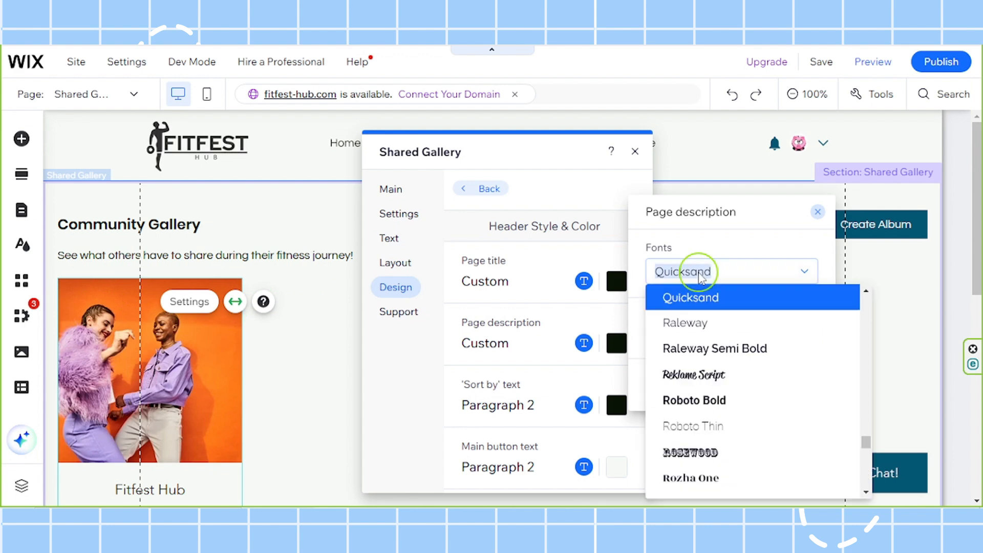
click(700, 278)
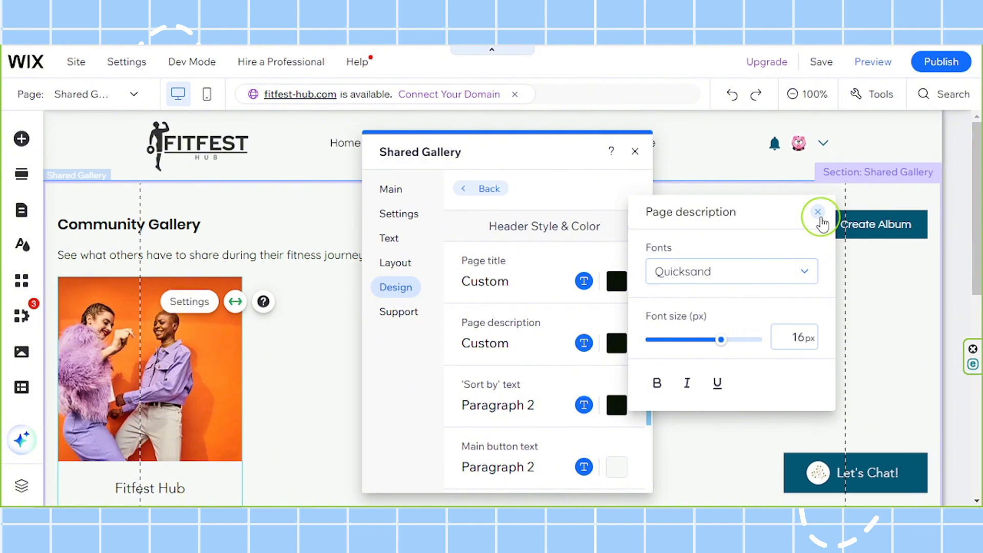
click(818, 212)
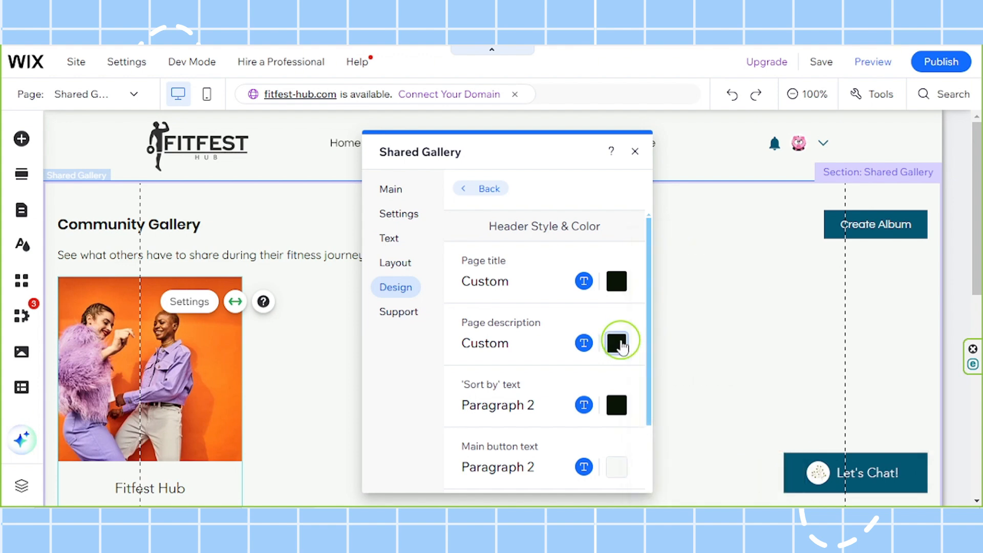
- Change the page title's color to the dark teal theme color #035772
click(617, 342)
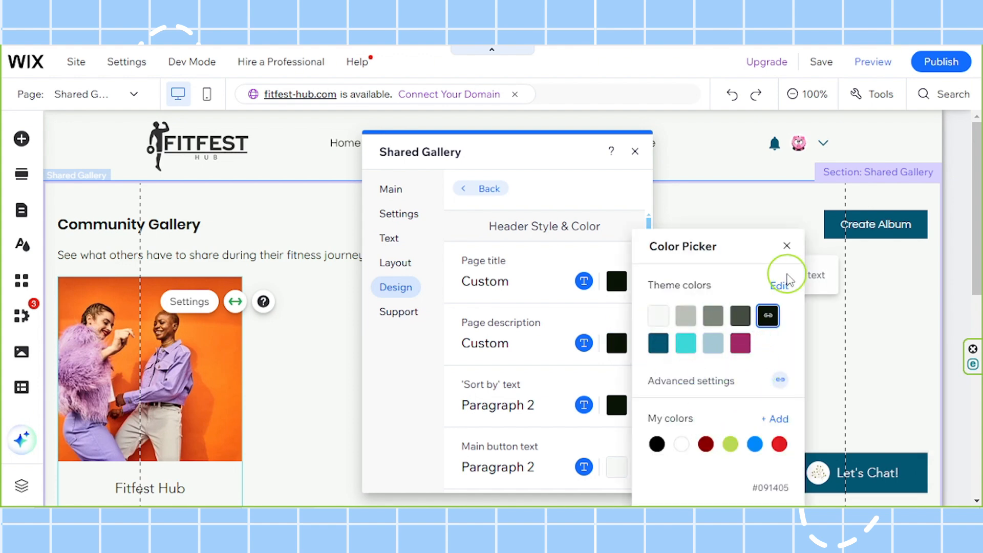
click(788, 247)
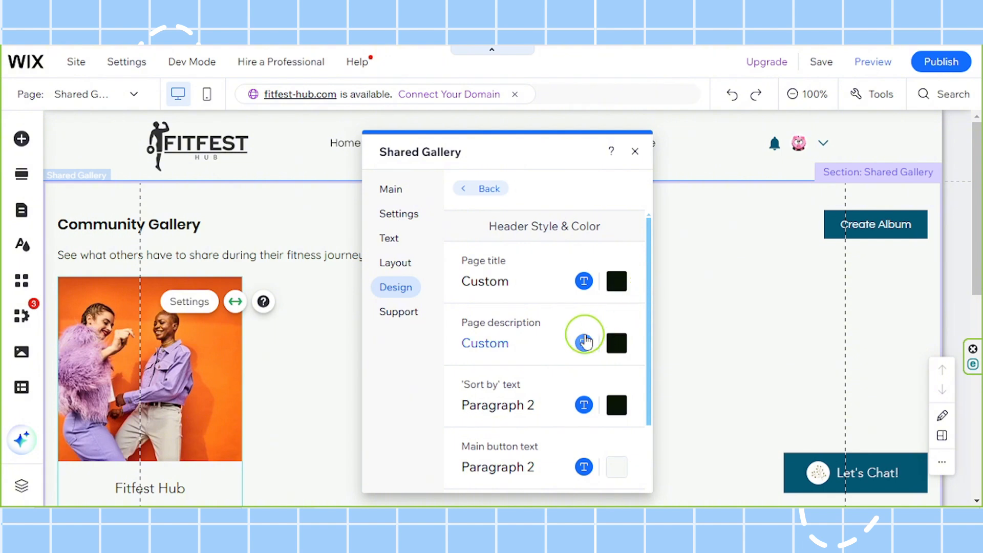
click(617, 281)
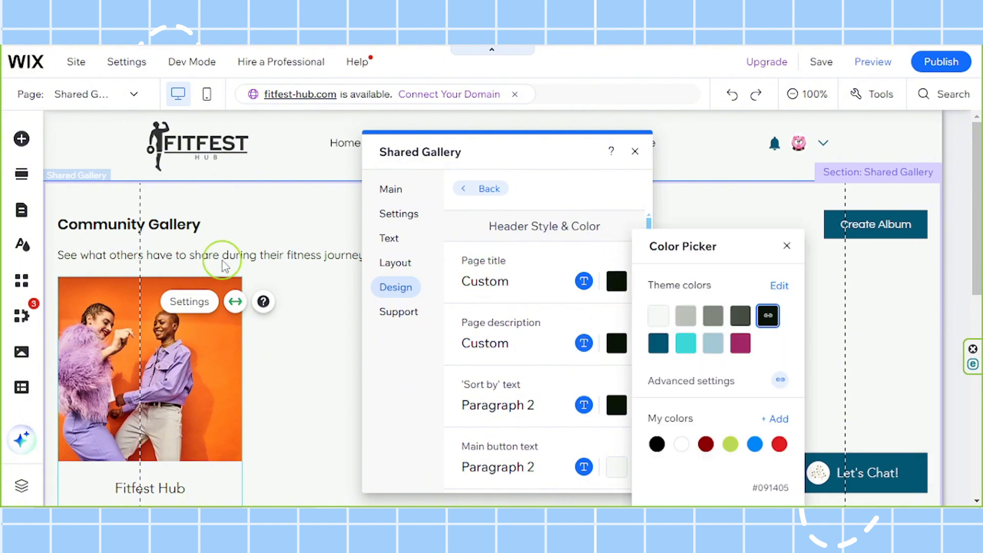
click(655, 348)
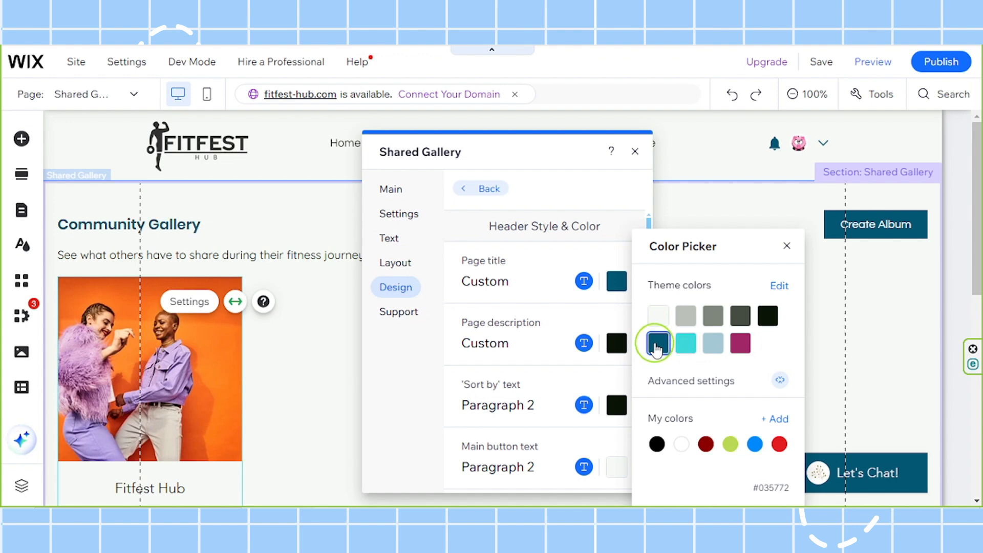
click(787, 247)
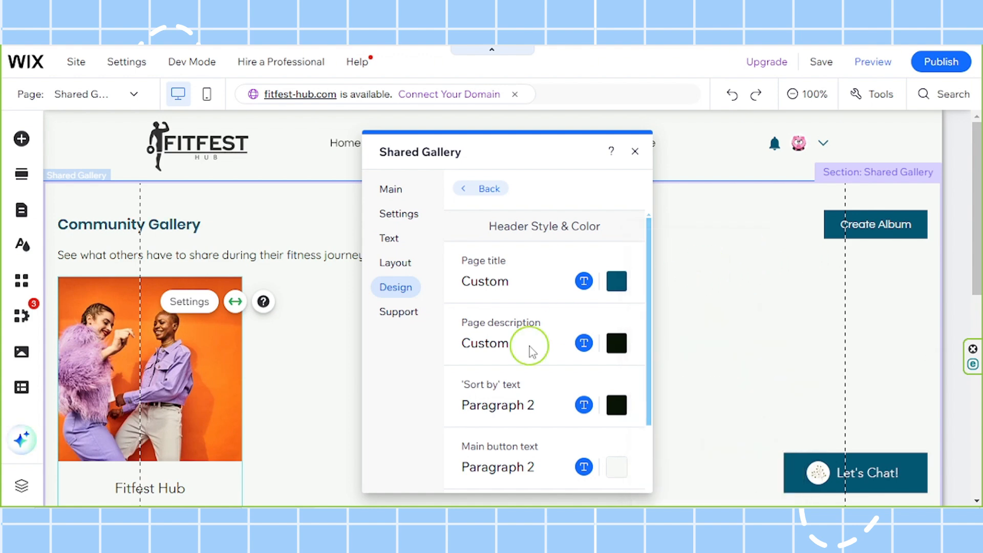
- Review the remaining header design options, including the sort text, button text and colors, and button corner radius
scroll(534, 353, down, 3)
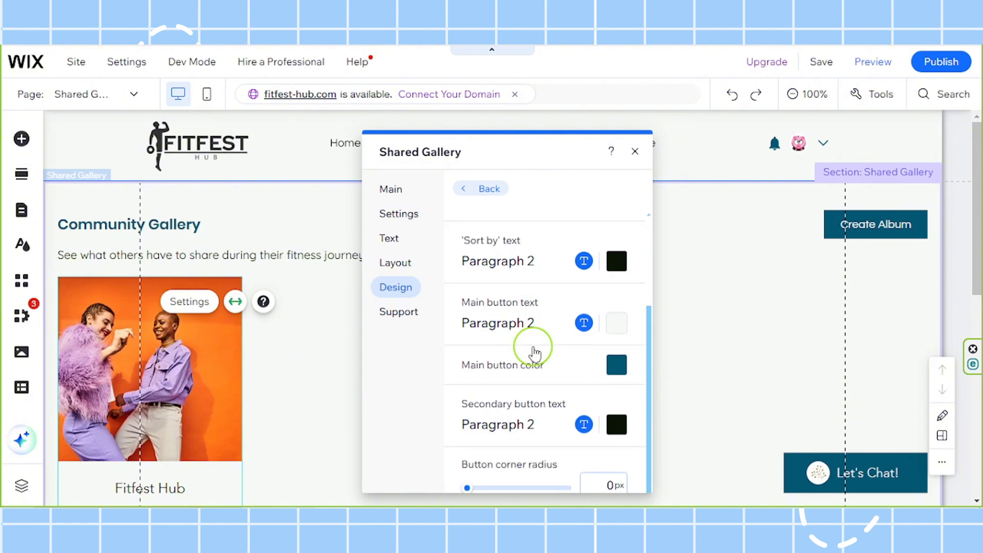
scroll(576, 353, down, 2)
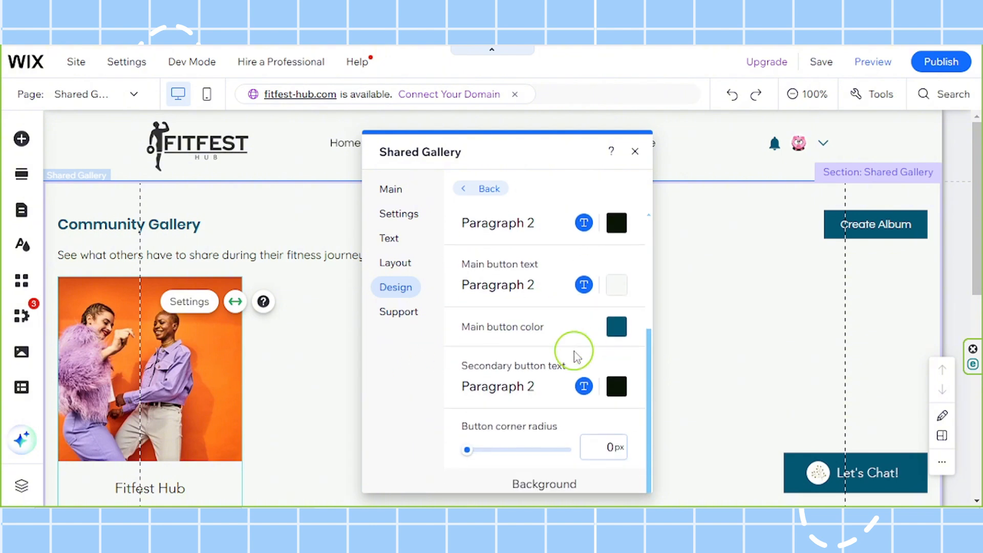
scroll(574, 351, up, 5)
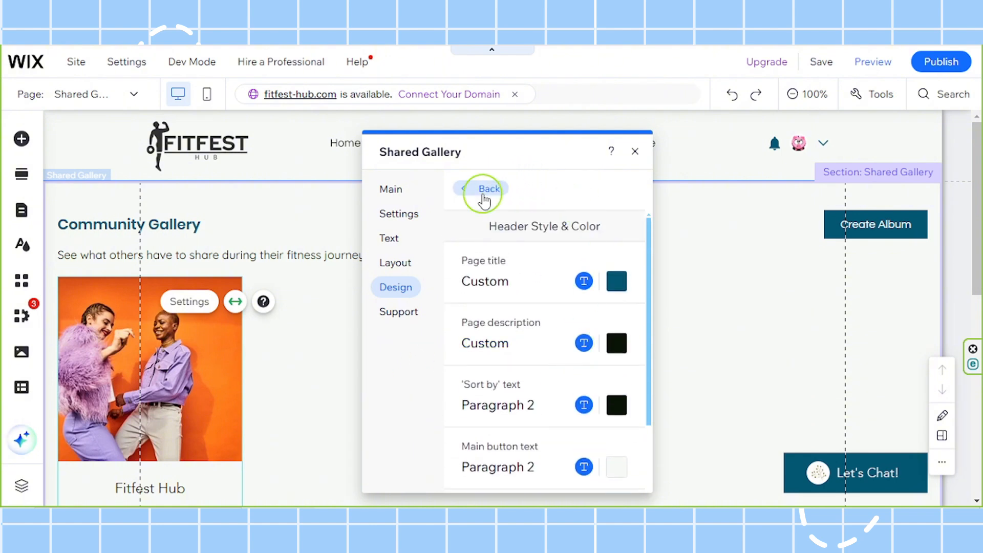
click(478, 189)
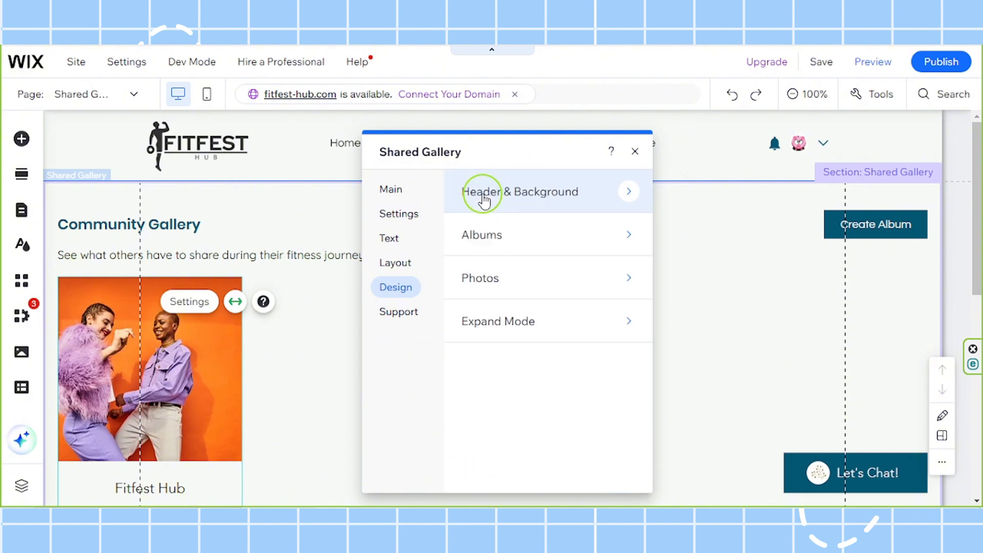
- Change the album title's color to the turquoise theme color #3CDADA in the gallery's album design settings
click(537, 236)
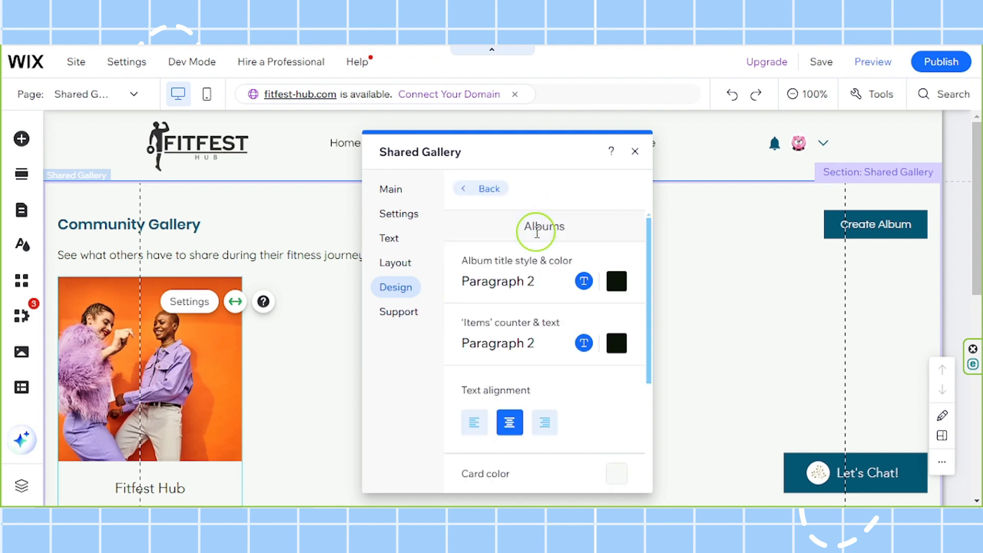
scroll(532, 285, down, 5)
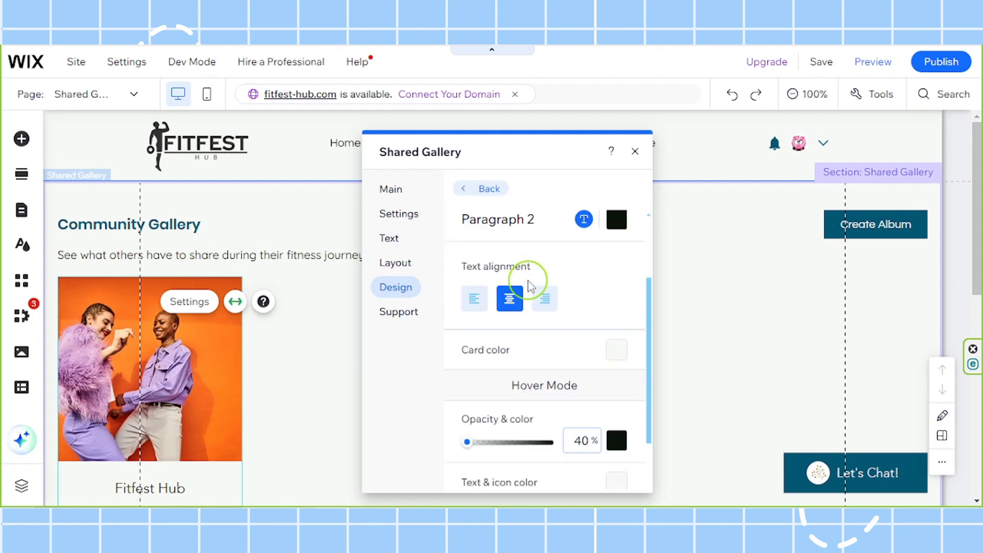
scroll(529, 282, up, 5)
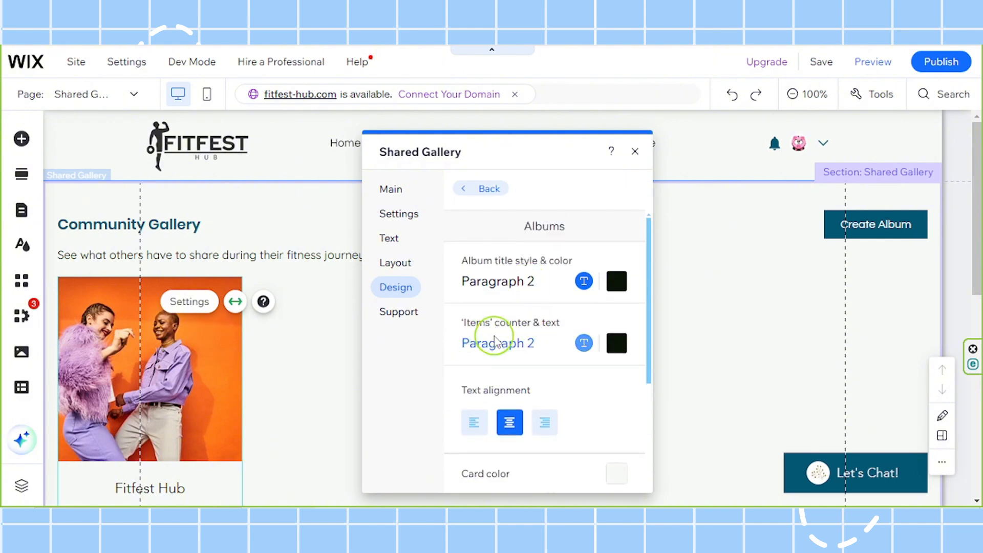
scroll(574, 330, down, 5)
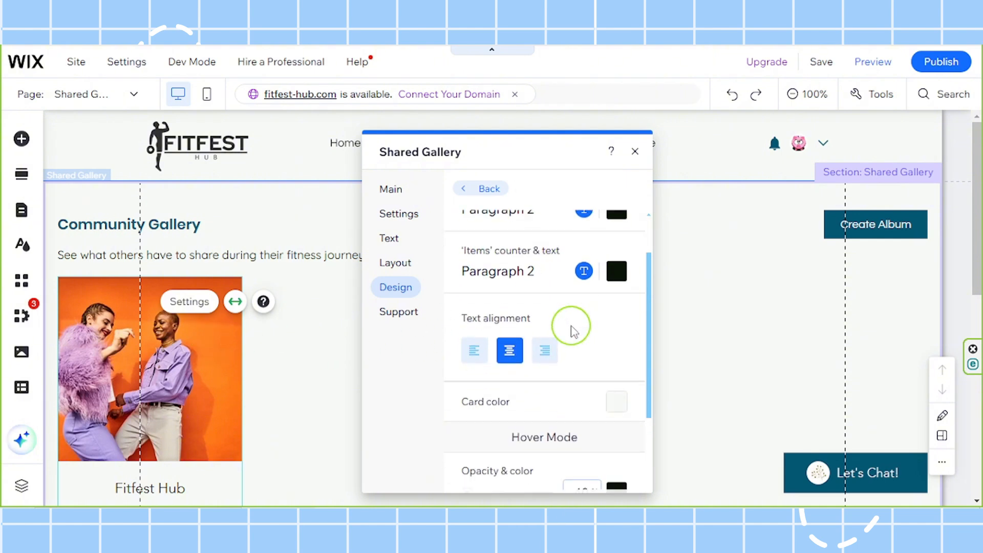
scroll(574, 330, down, 2)
scroll(574, 331, up, 6)
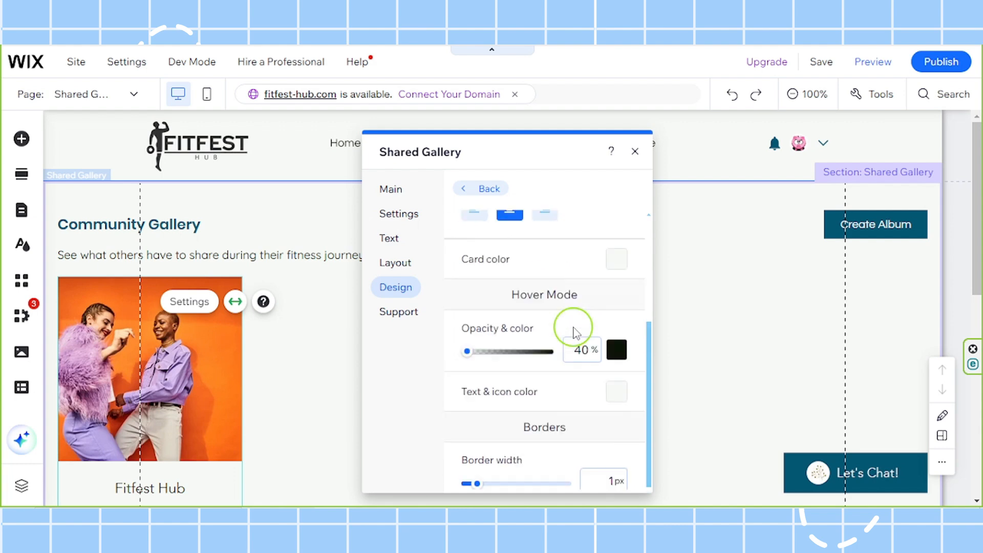
scroll(186, 369, down, 2)
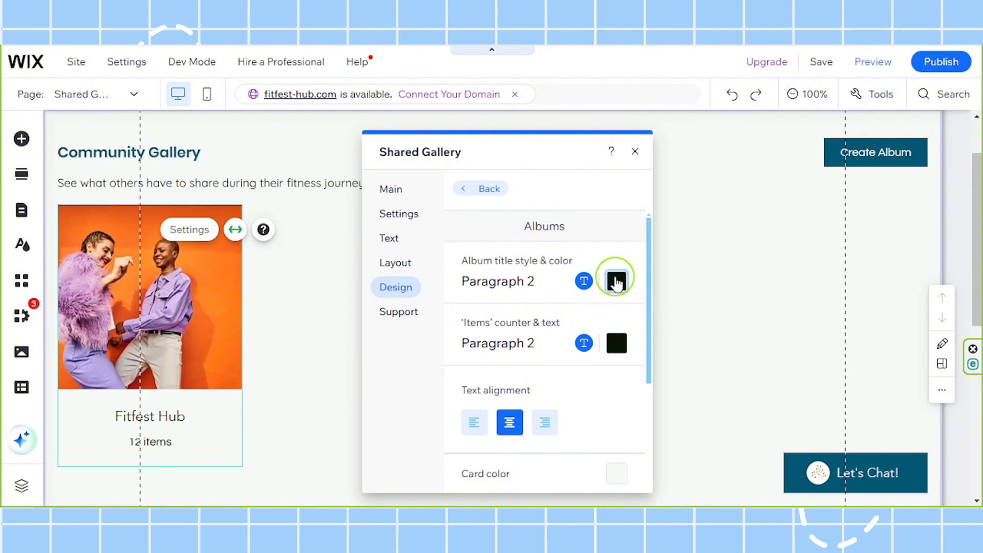
click(616, 282)
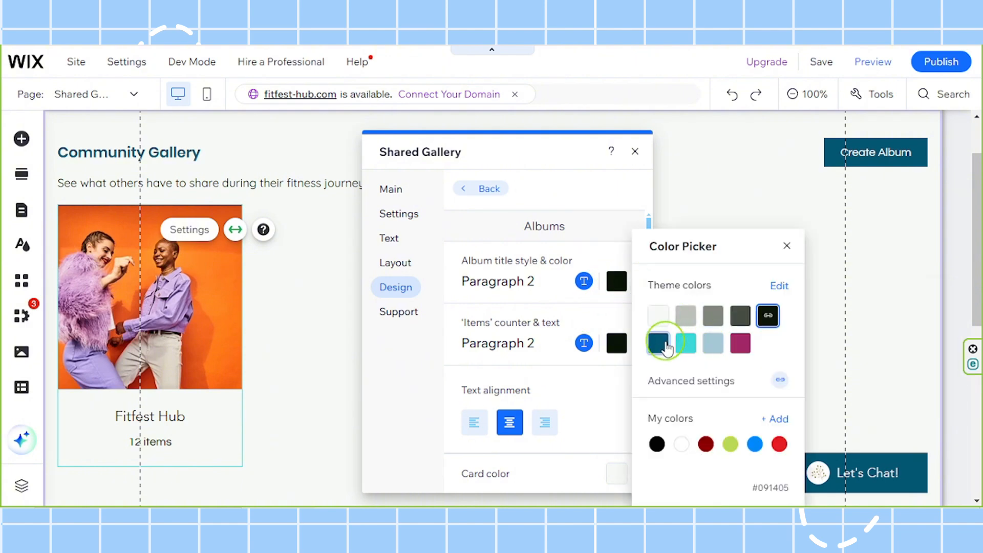
click(687, 345)
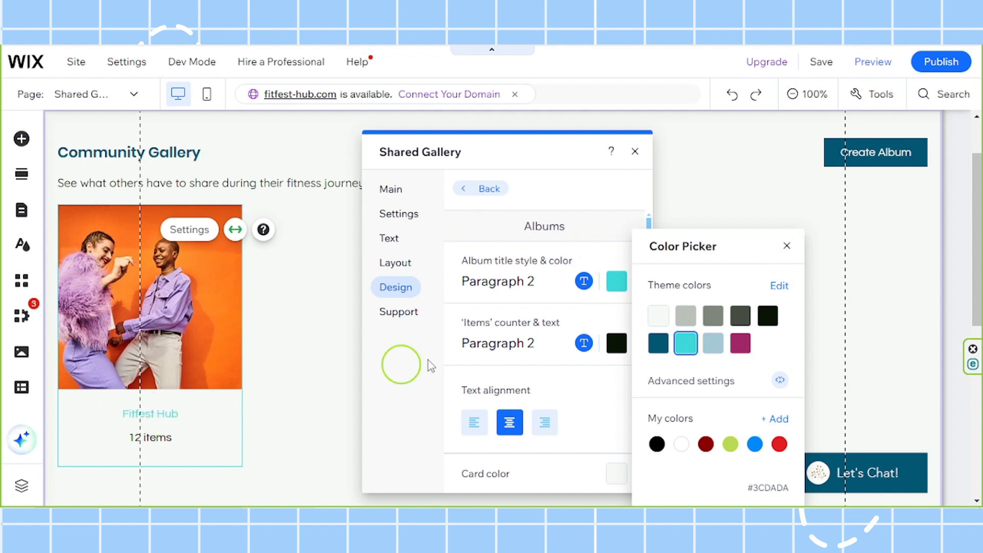
- Set the album title's font to Poppins Semi Bold
click(584, 282)
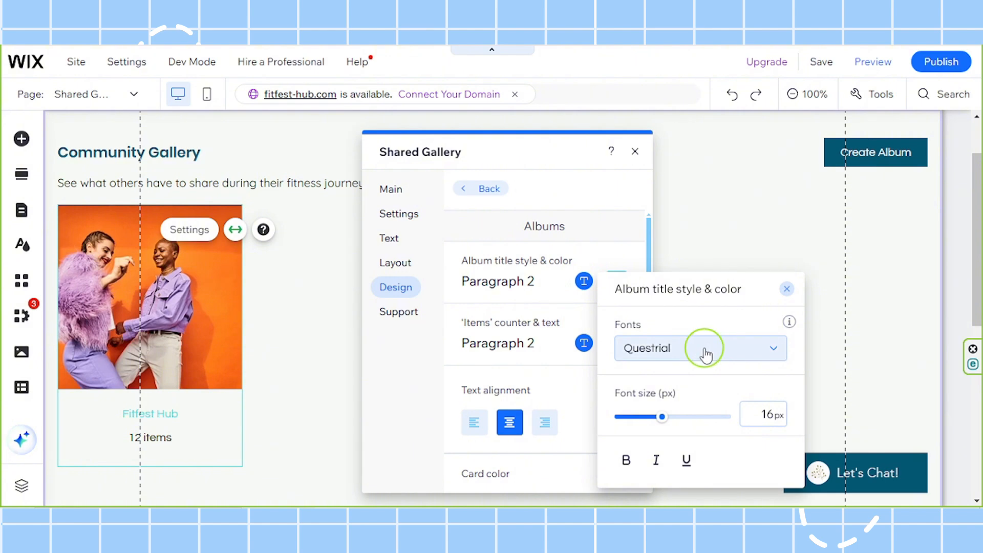
click(705, 353)
scroll(725, 435, down, 5)
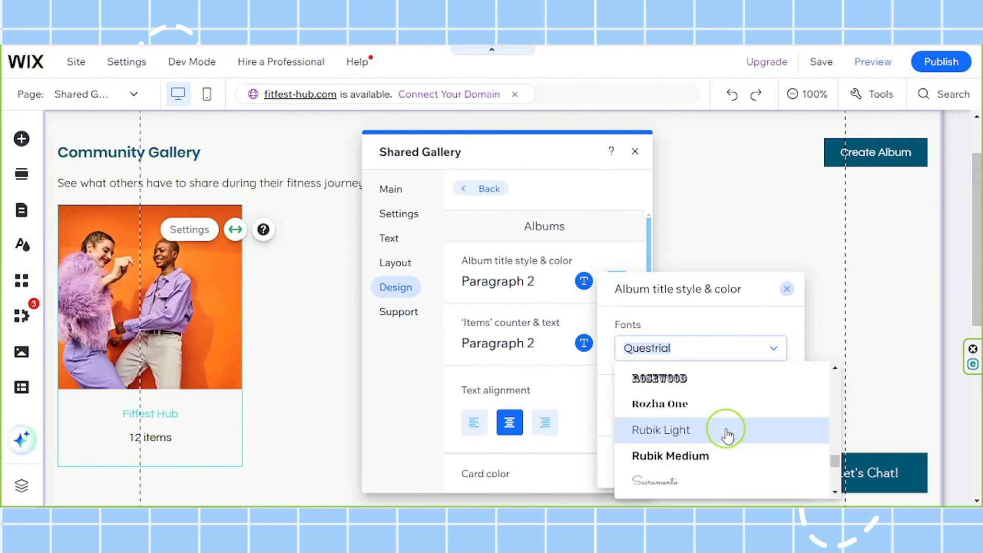
scroll(725, 435, down, 8)
scroll(724, 434, up, 10)
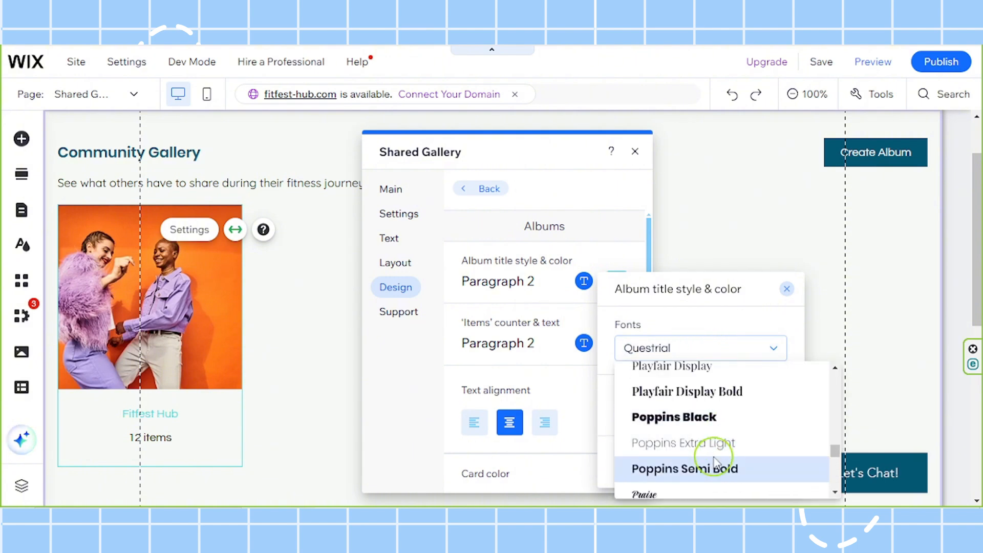
click(714, 467)
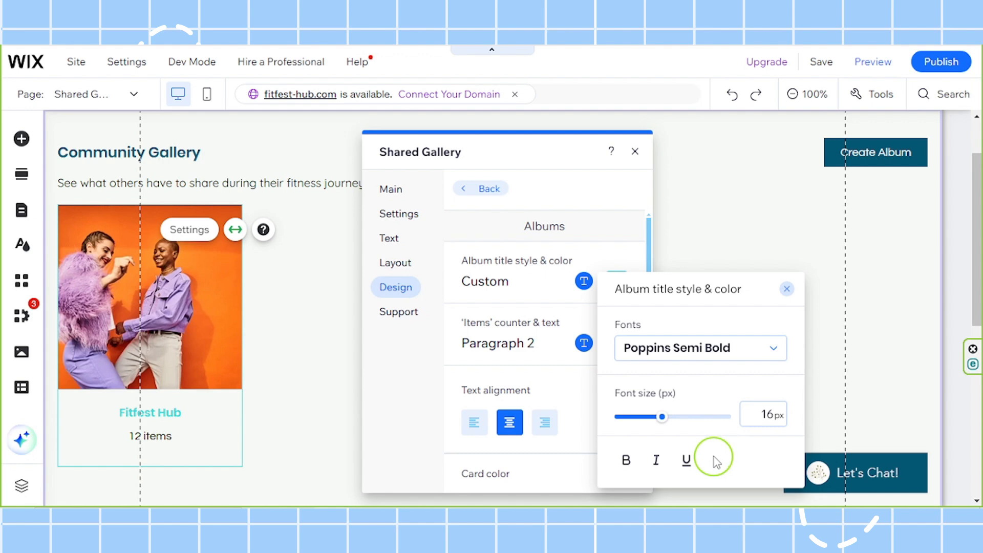
click(787, 290)
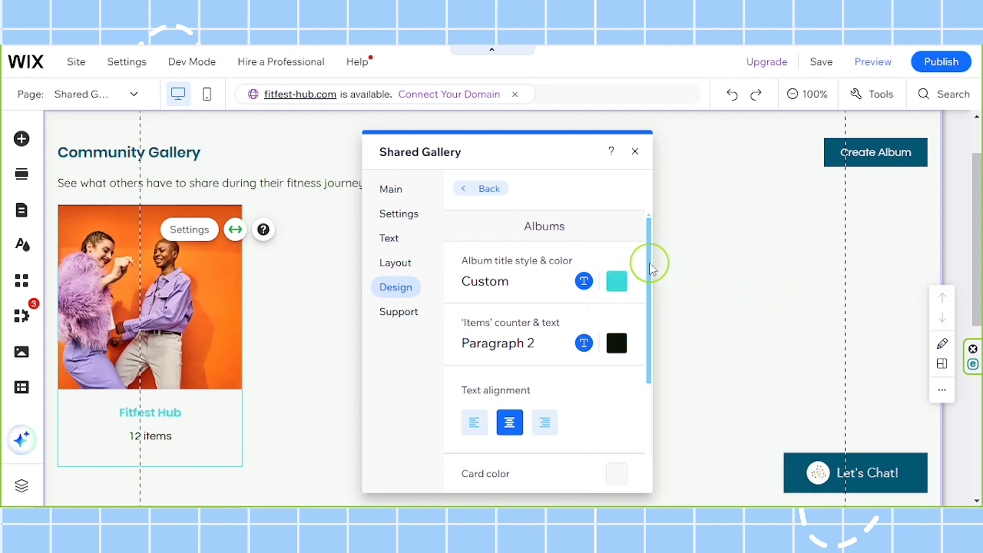
- Examine the gallery's design options for photos, including icon, overlay and border settings, and for the expand mode
drag(650, 266, 669, 226)
click(470, 188)
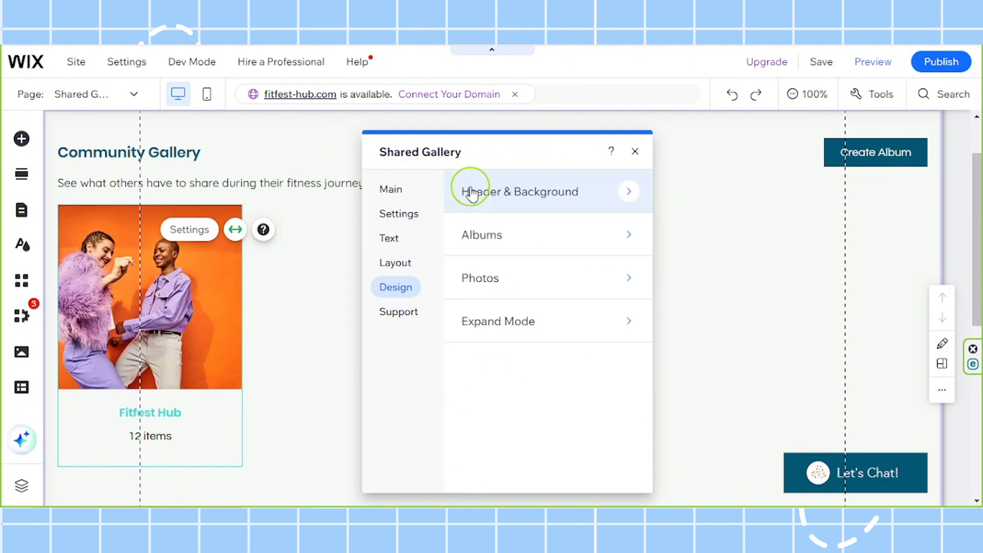
click(542, 281)
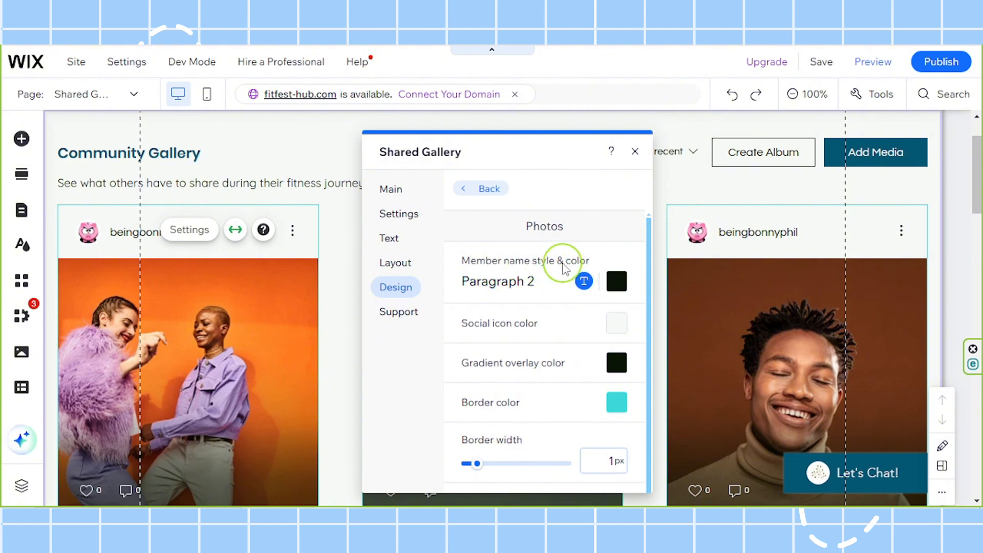
scroll(646, 264, down, 1)
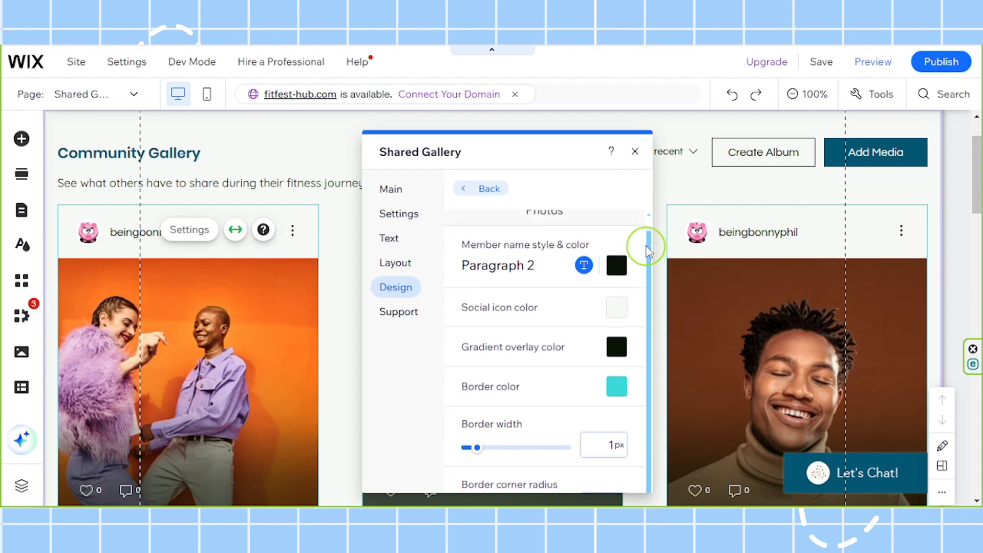
scroll(647, 249, up, 1)
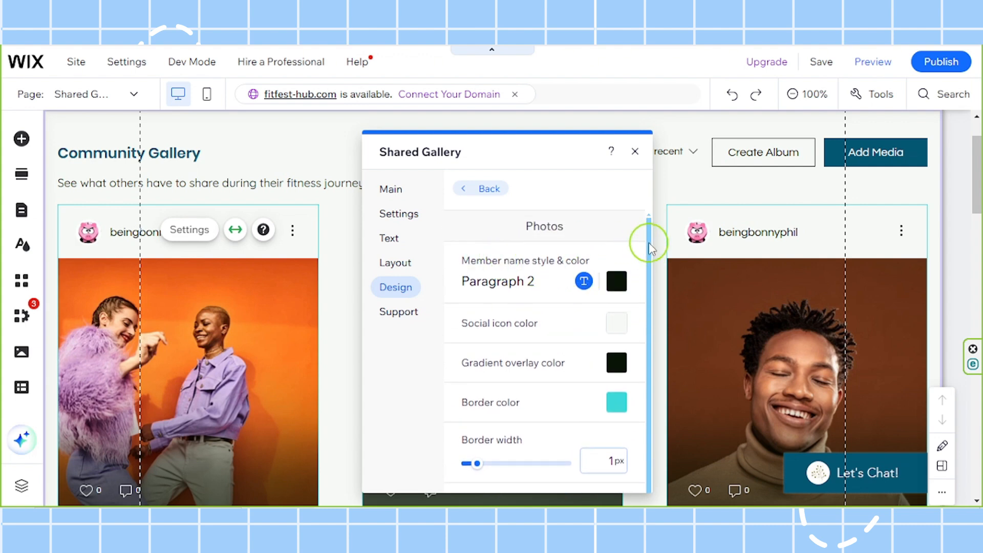
scroll(647, 256, down, 3)
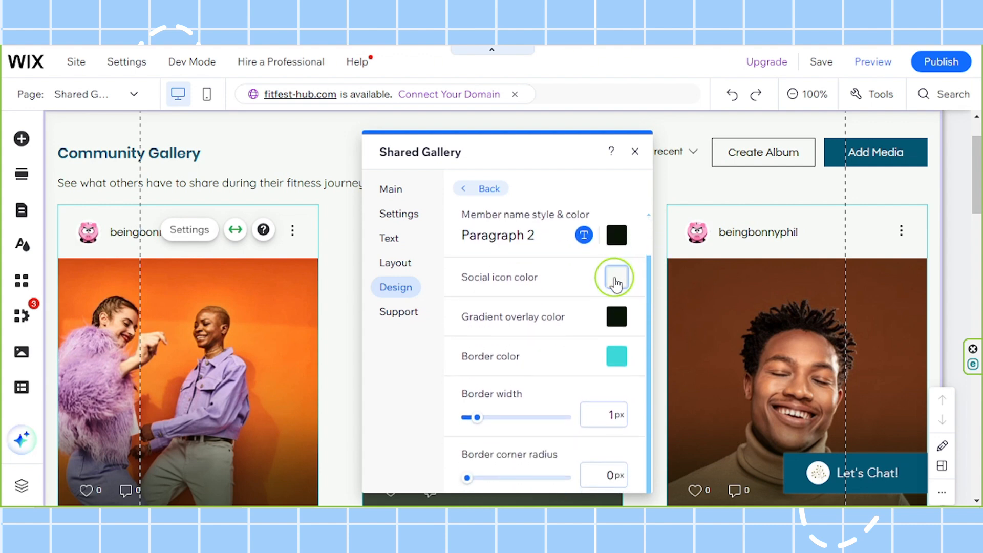
scroll(257, 435, down, 2)
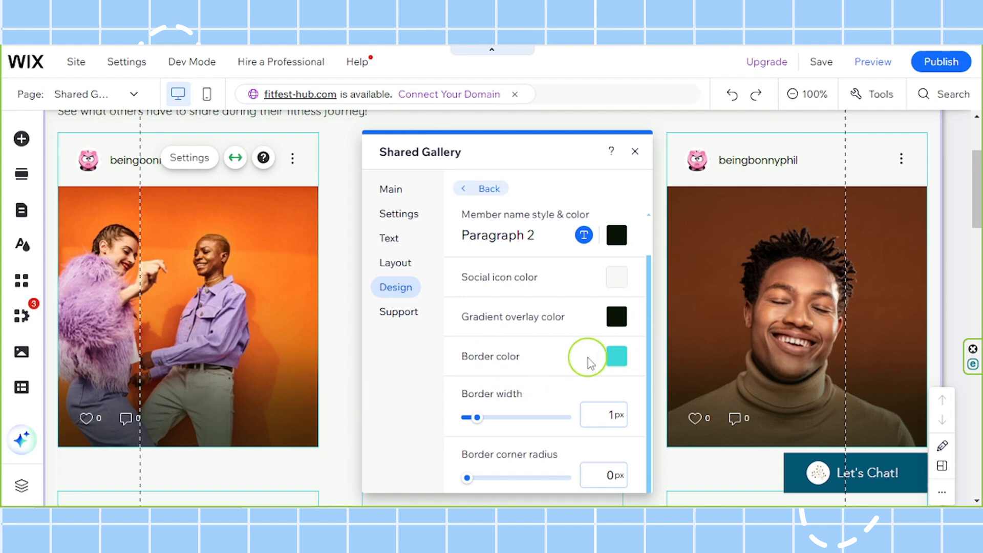
scroll(646, 358, down, 1)
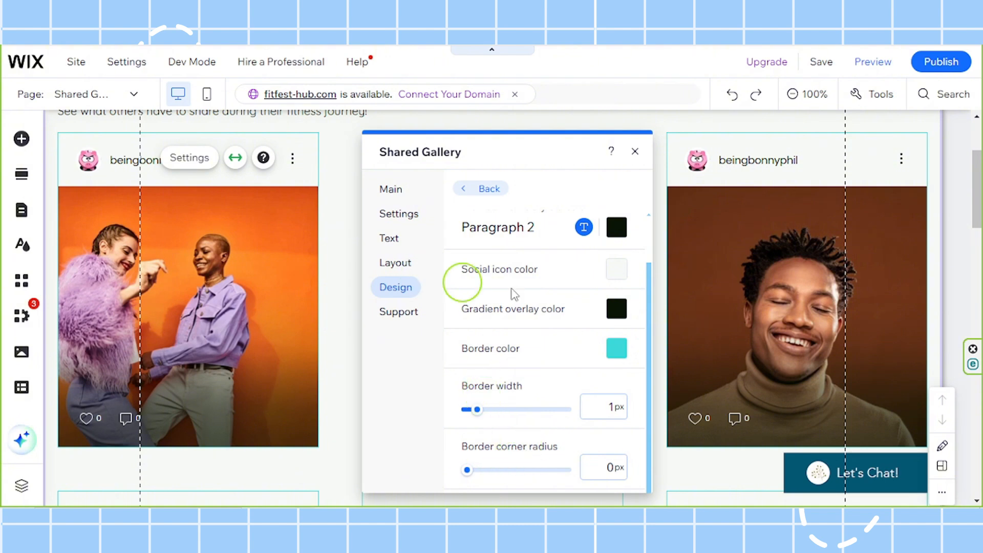
scroll(643, 284, up, 2)
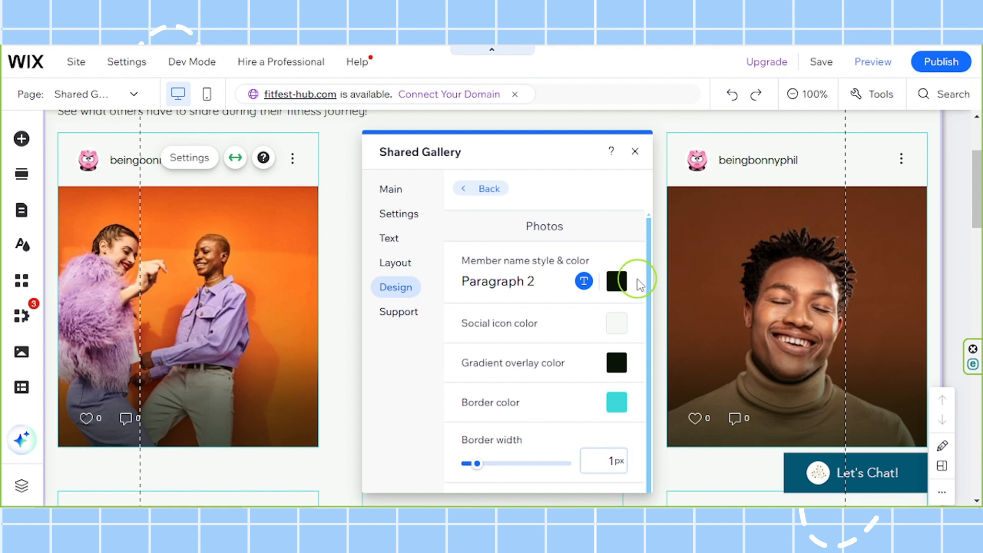
click(479, 188)
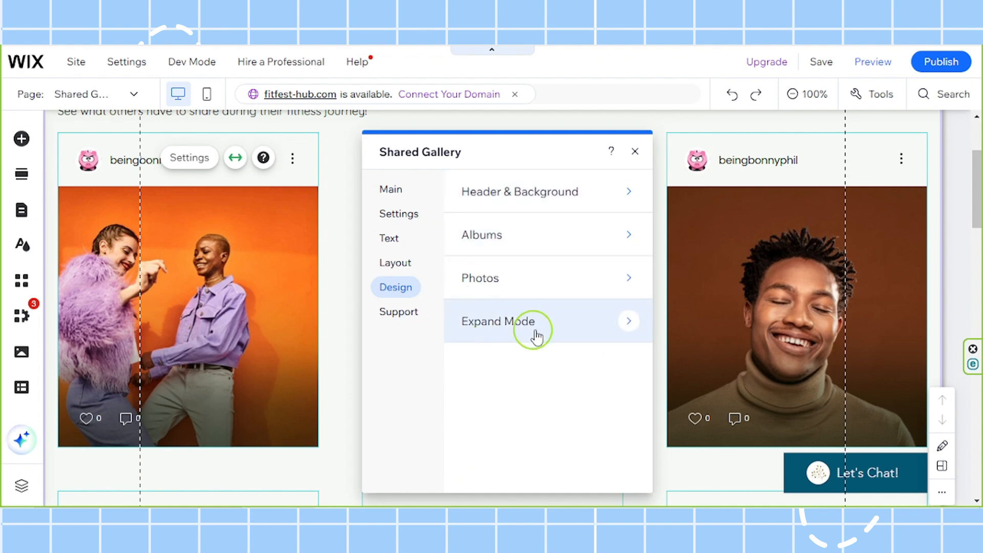
click(516, 332)
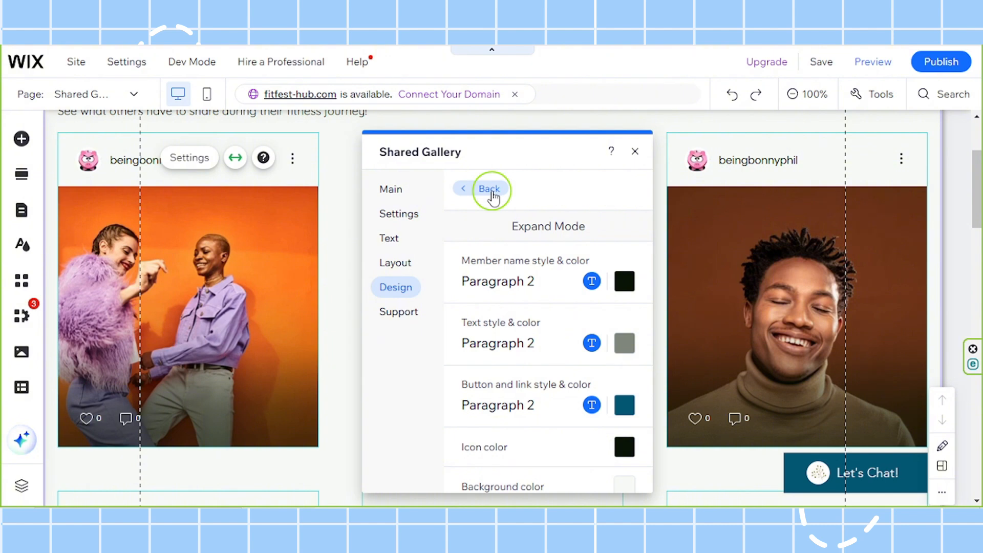
click(489, 189)
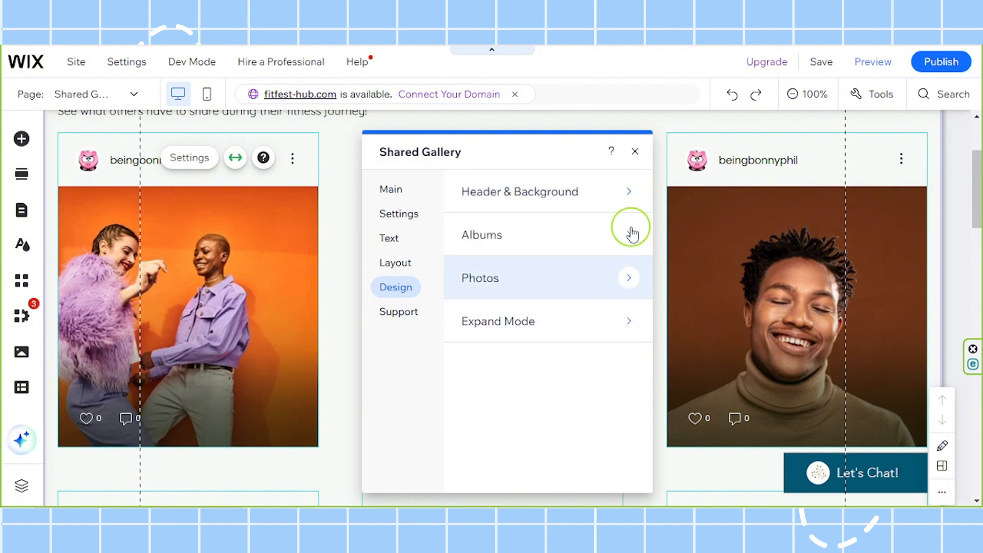
- Close the Shared Gallery settings and save the site, dismissing the save confirmation without publishing
click(637, 153)
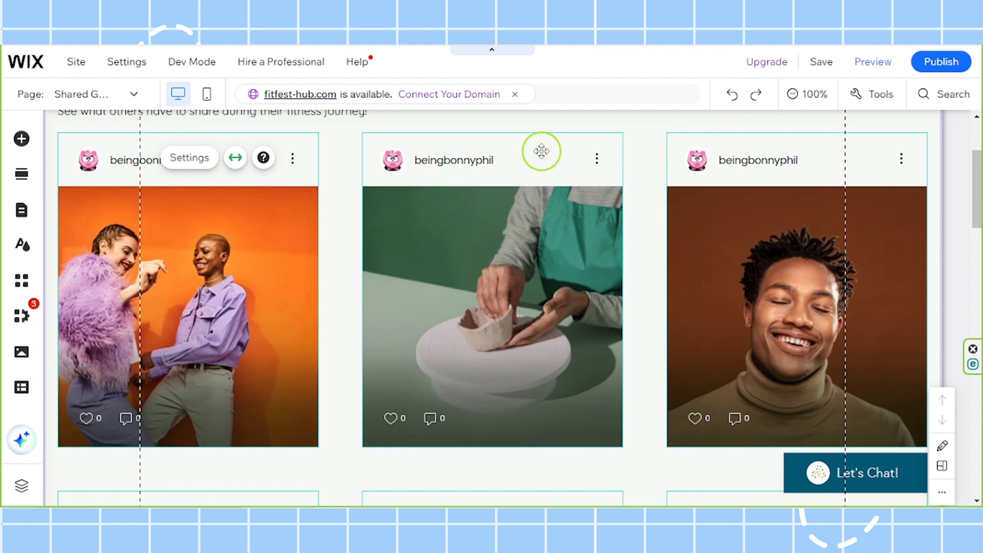
click(822, 62)
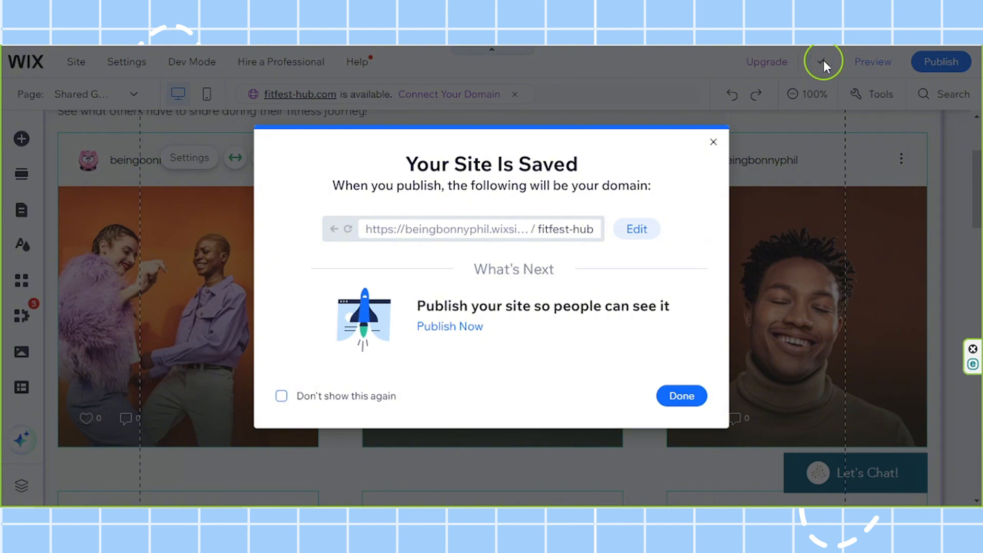
click(684, 398)
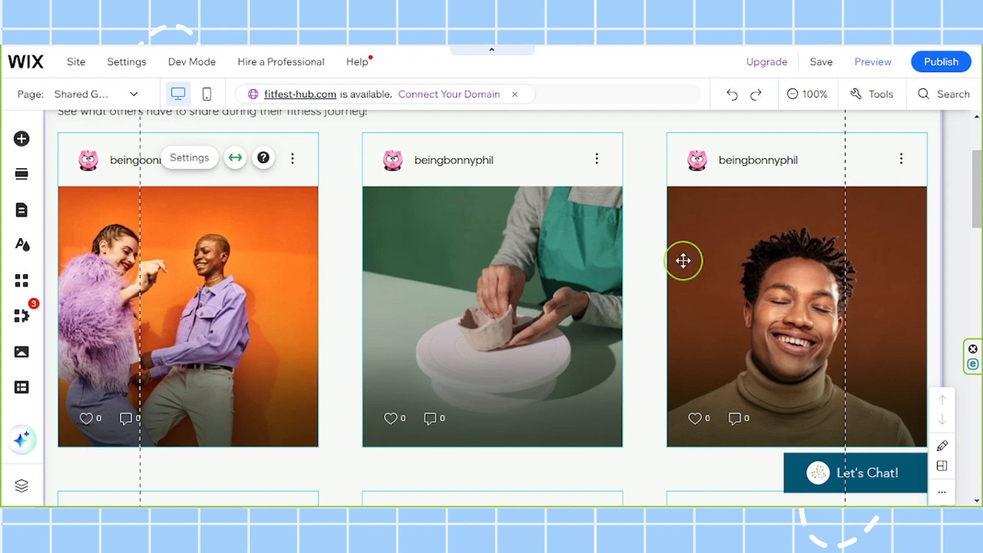
- Preview the site and look through the Community Gallery page from its header down through the photo cards
click(873, 66)
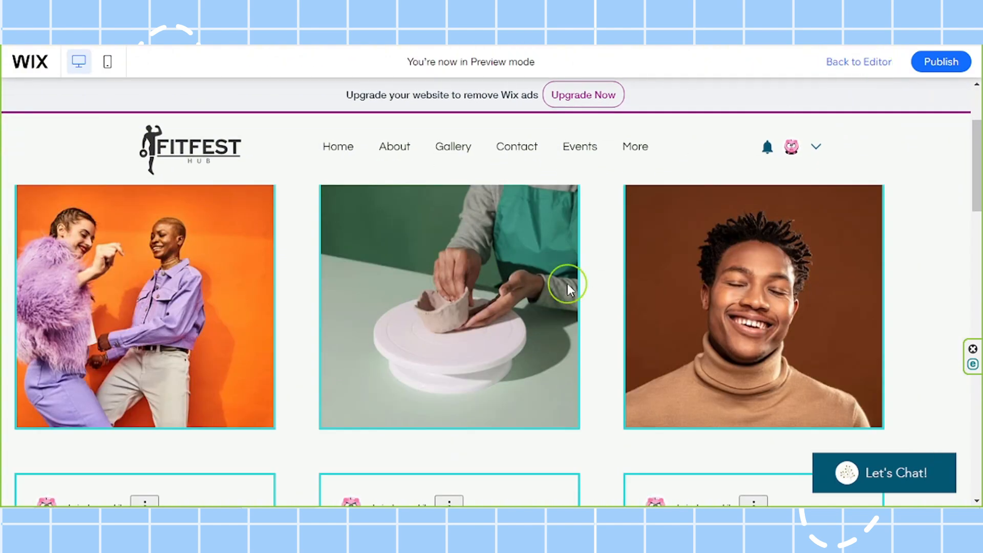
scroll(570, 291, down, 5)
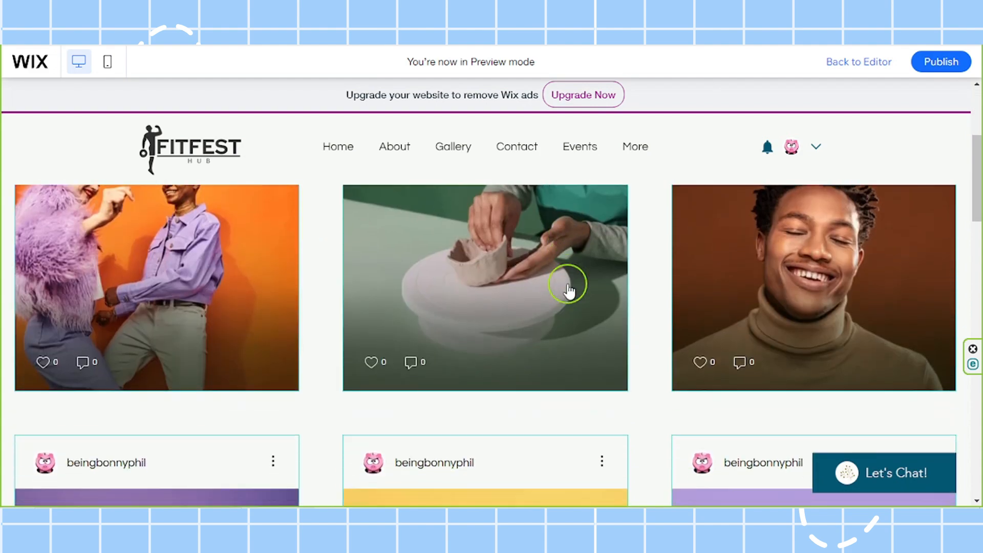
scroll(569, 290, up, 6)
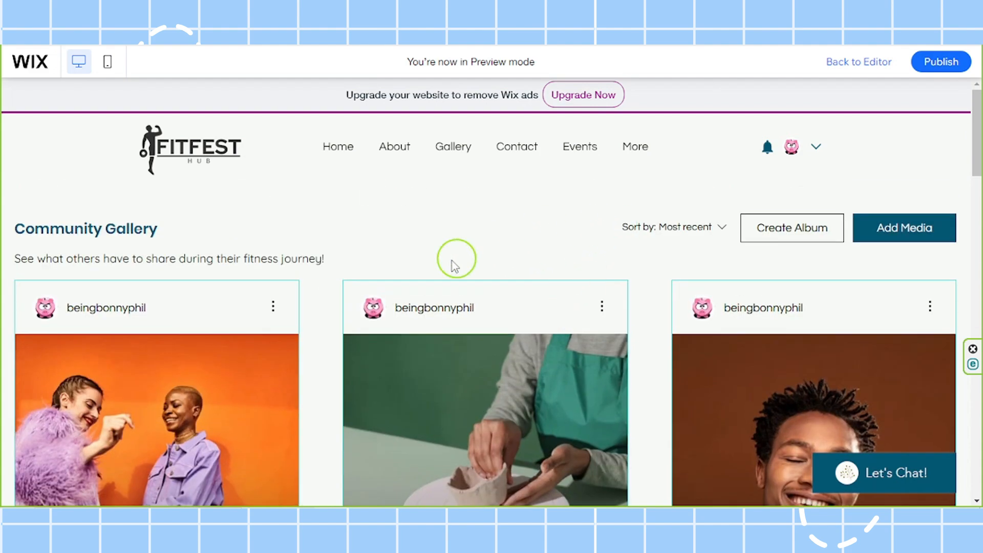
scroll(446, 266, down, 10)
scroll(445, 265, down, 8)
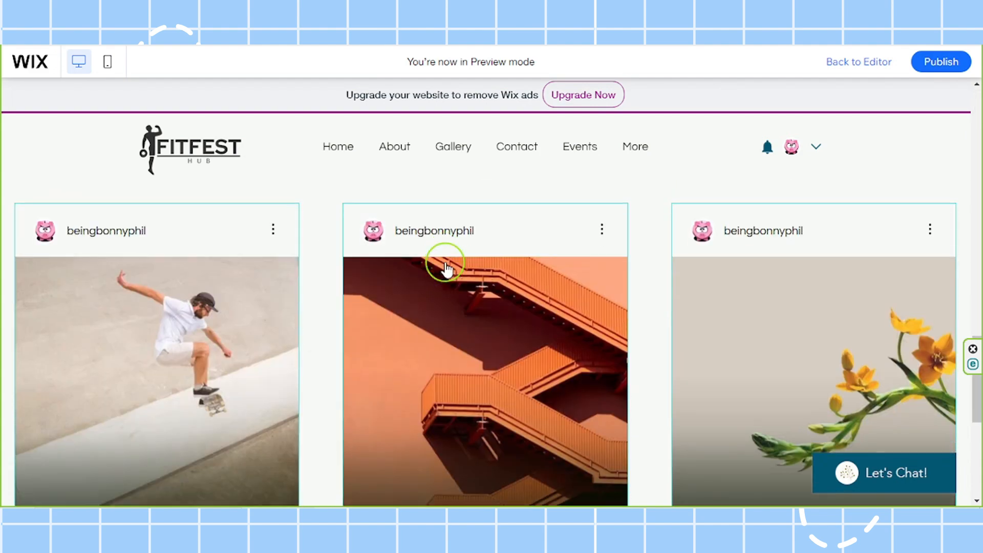
scroll(445, 265, up, 9)
scroll(446, 266, up, 10)
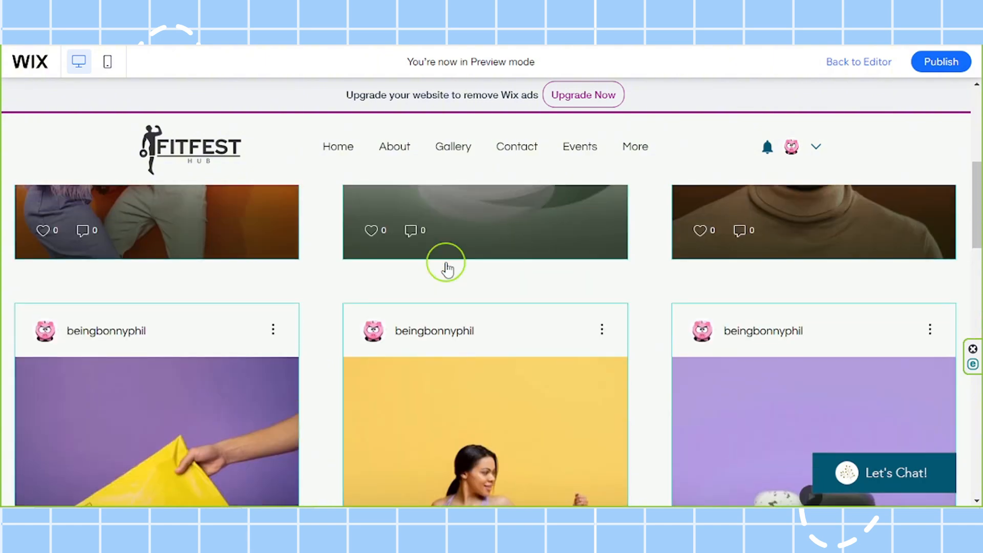
scroll(459, 256, down, 5)
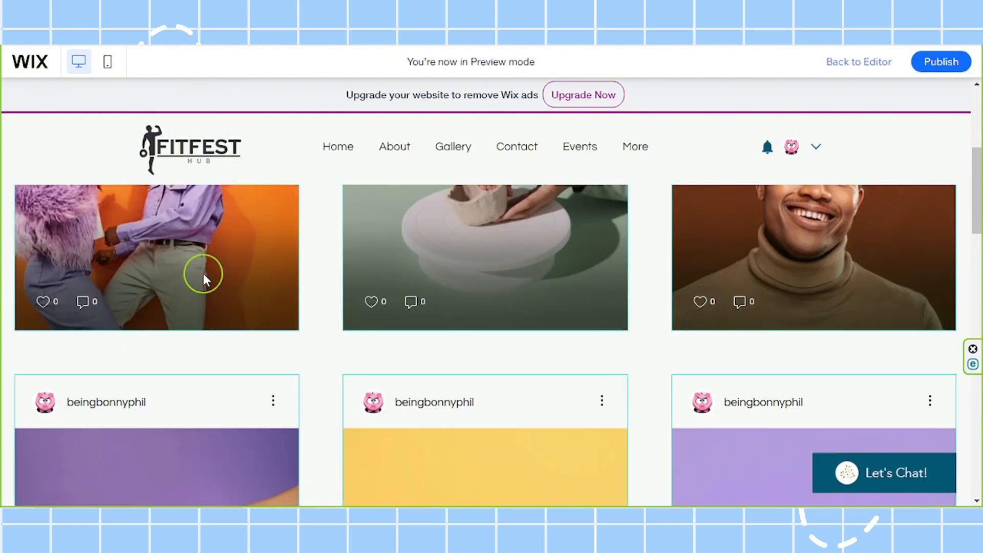
click(203, 279)
click(935, 114)
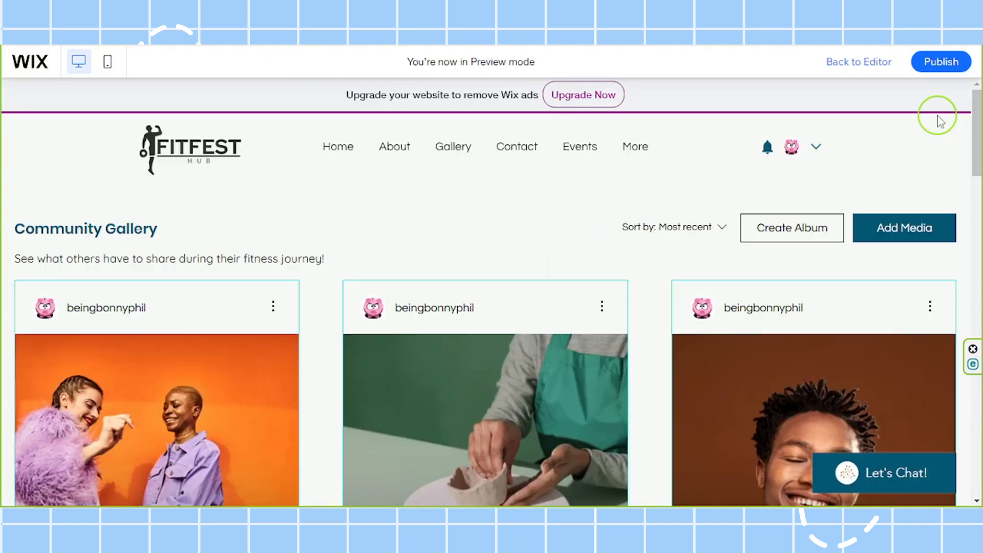